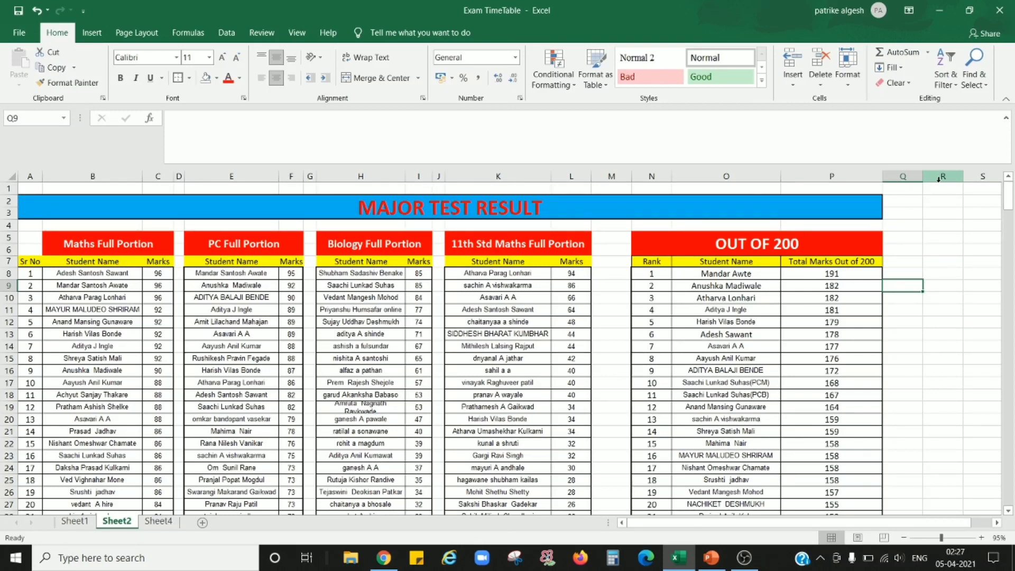
- Review the student name columns of the four portions and the Out of 200 ranking, selecting B, E, H, K and O in turn
click(101, 177)
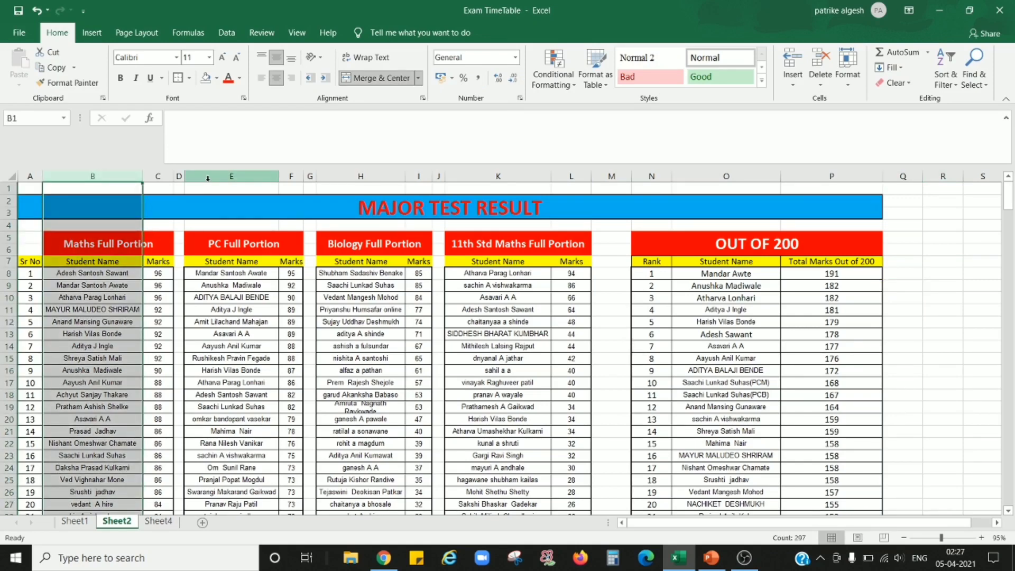
click(207, 182)
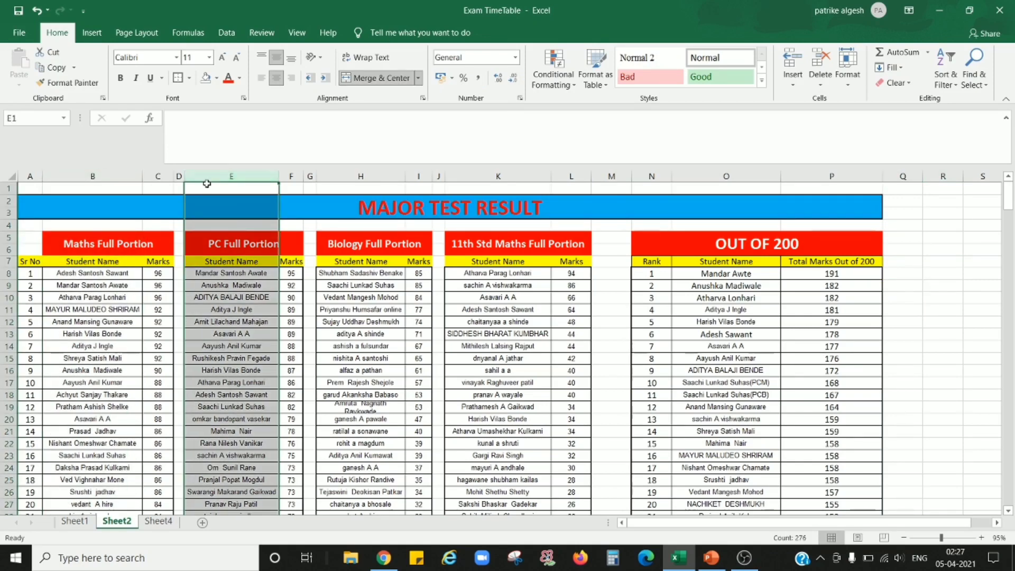
click(348, 169)
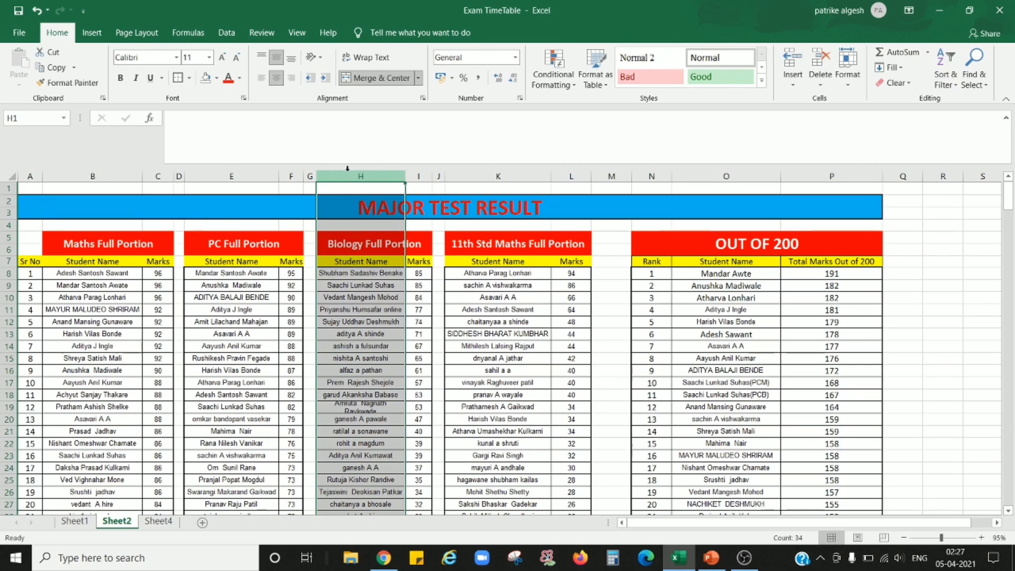
click(457, 176)
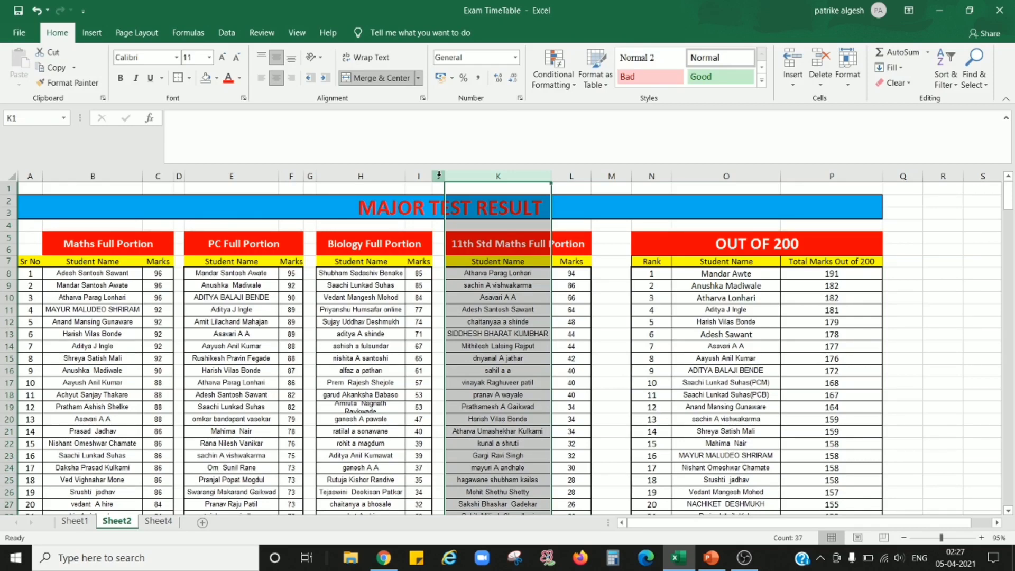
click(765, 176)
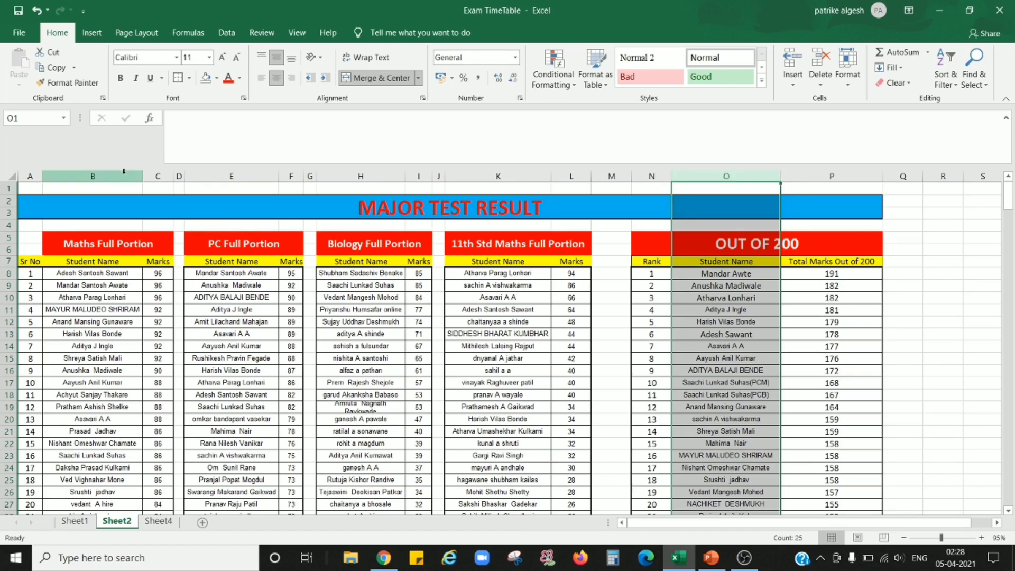
- Select the Maths Full Portion student name column and check the last serial number in that list
click(123, 171)
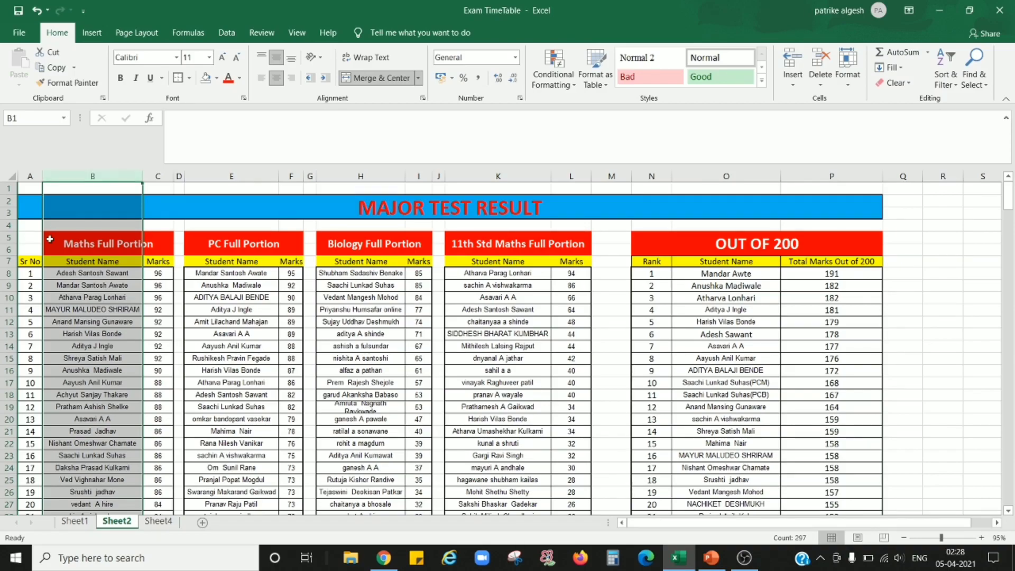
scroll(58, 292, down, 12)
scroll(62, 294, down, 20)
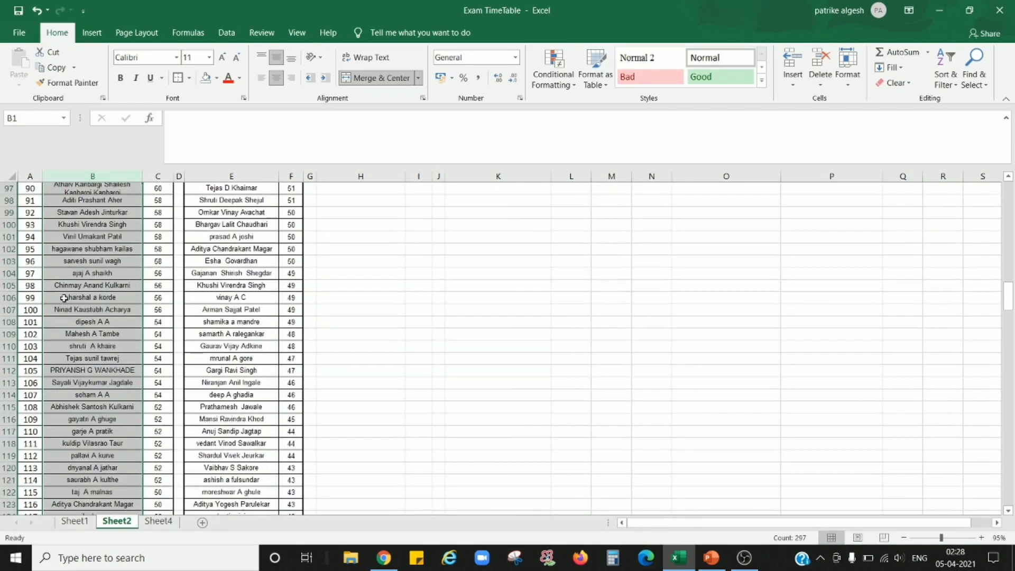
scroll(63, 301, down, 20)
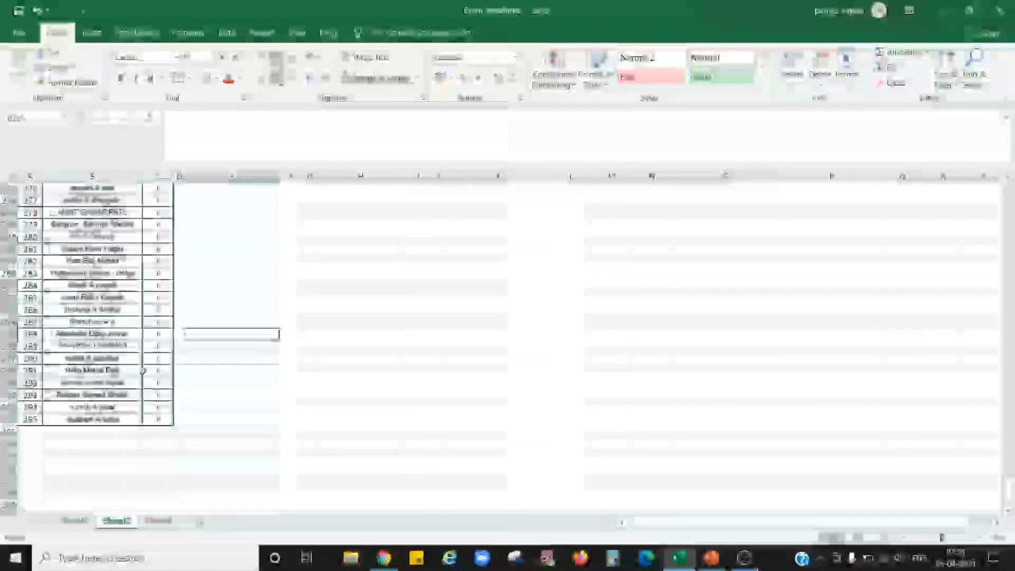
click(33, 419)
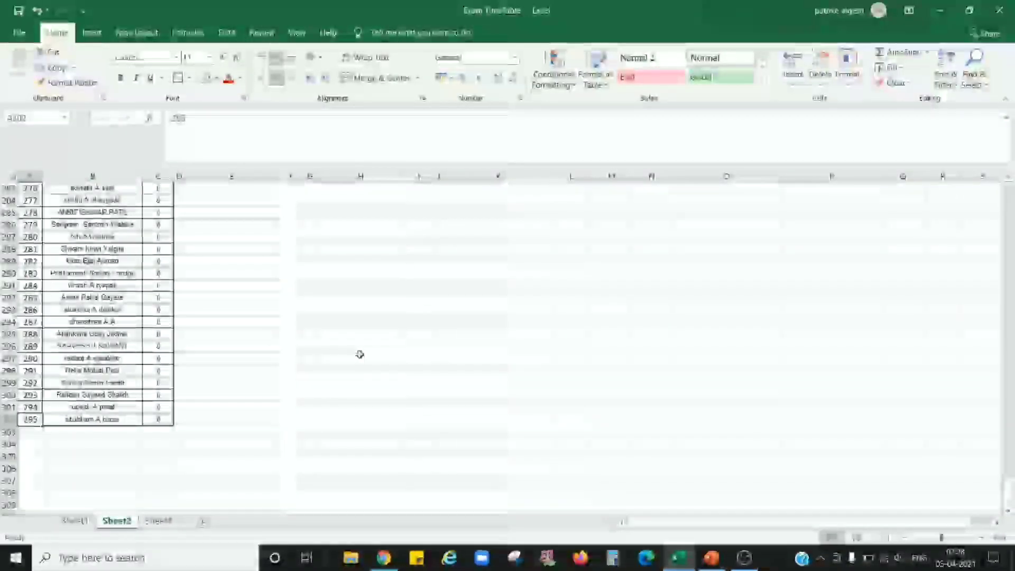
- Select the zero marks at the end of the Maths Full Portion list, C264 to C302
scroll(167, 384, up, 8)
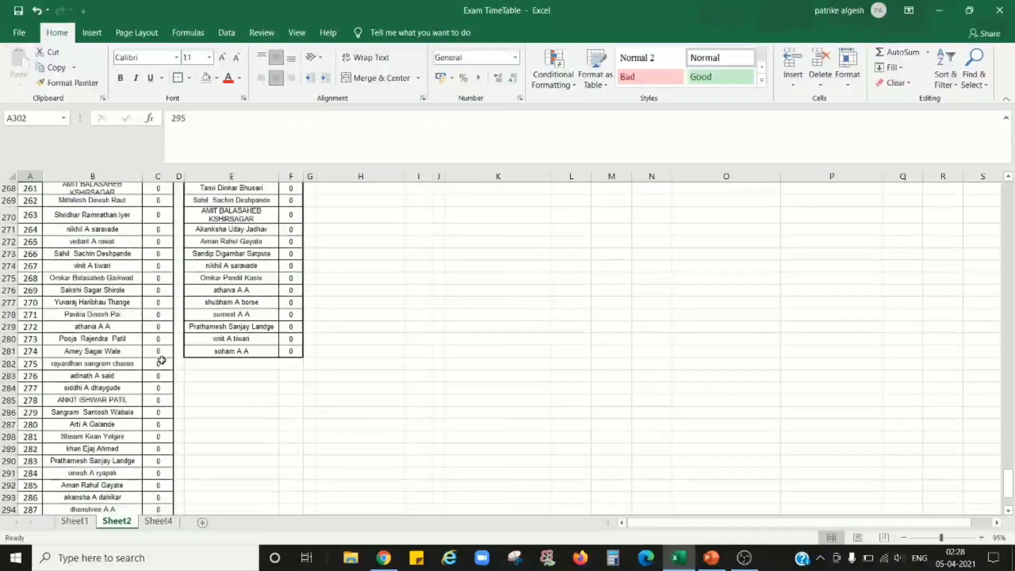
scroll(151, 286, up, 1)
drag(151, 288, 166, 494)
- Fill the three highest Maths Full Portion marks, cells C8 to C10, with light green
scroll(201, 430, up, 20)
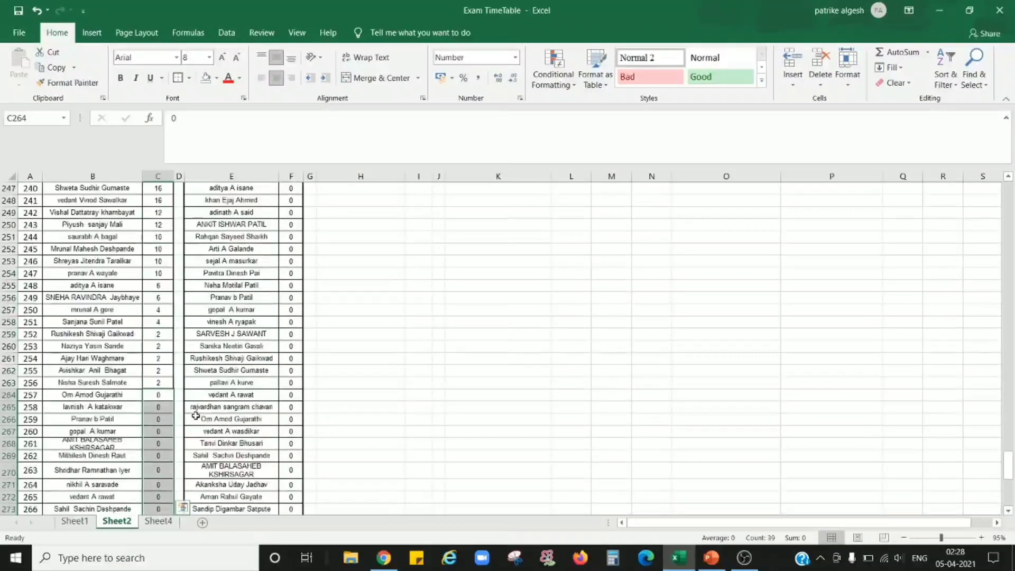
scroll(195, 417, up, 20)
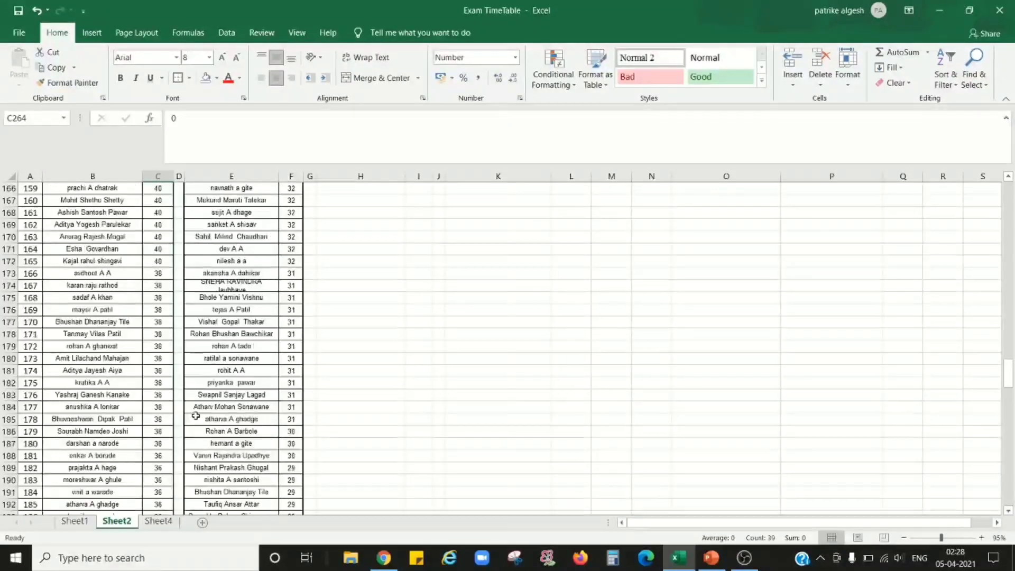
scroll(196, 417, up, 20)
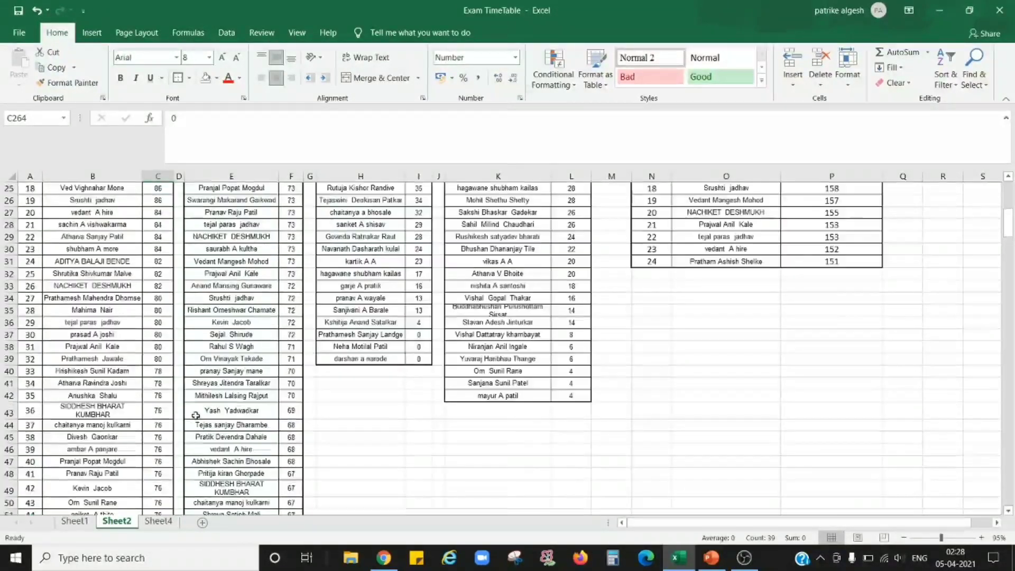
click(117, 275)
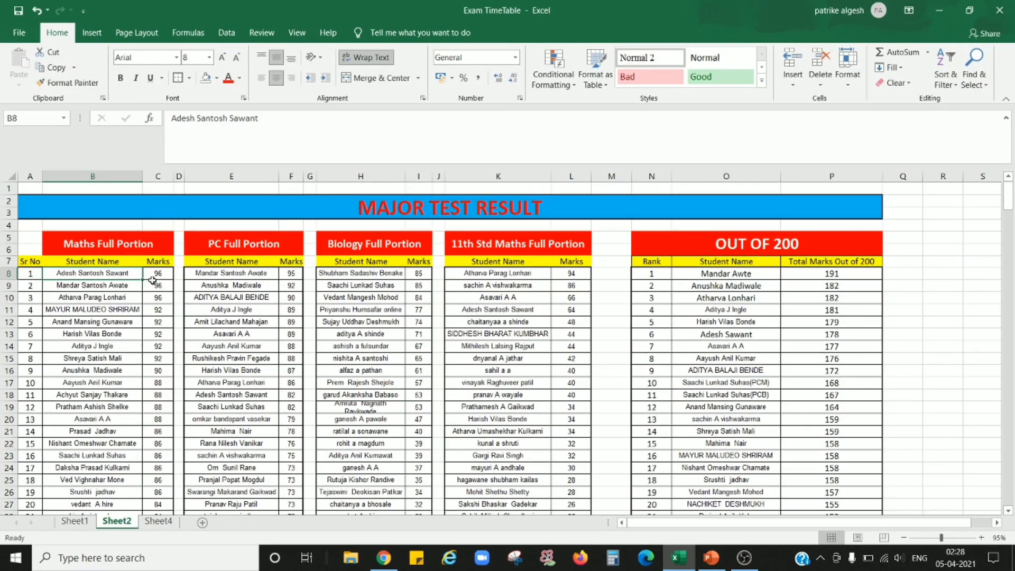
drag(158, 274, 159, 293)
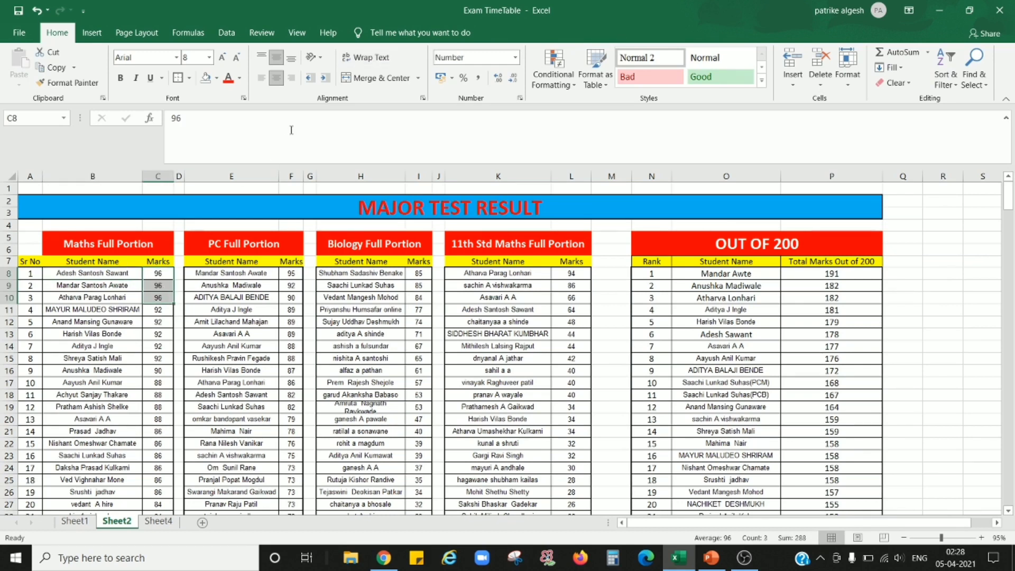
click(217, 78)
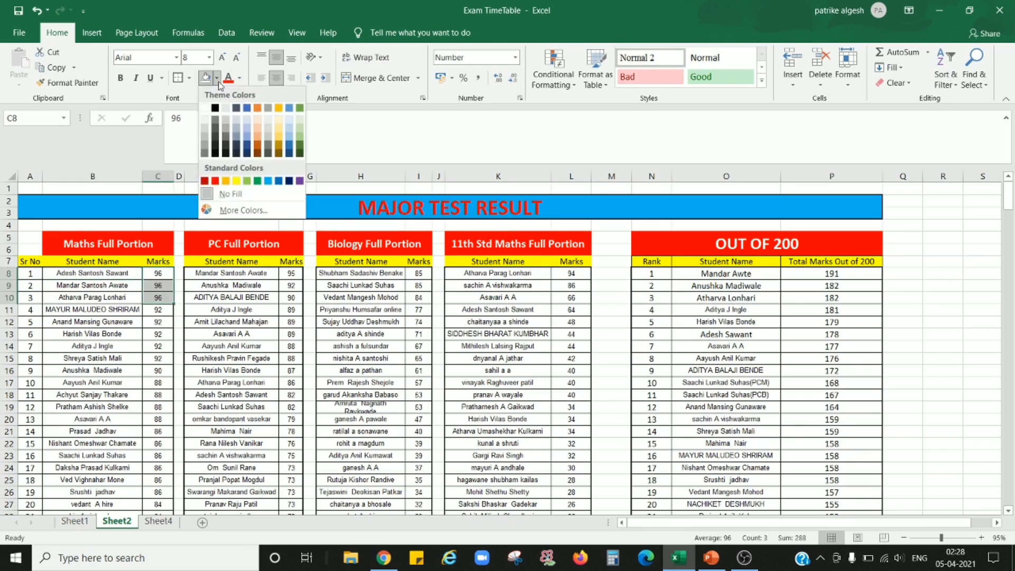
click(247, 181)
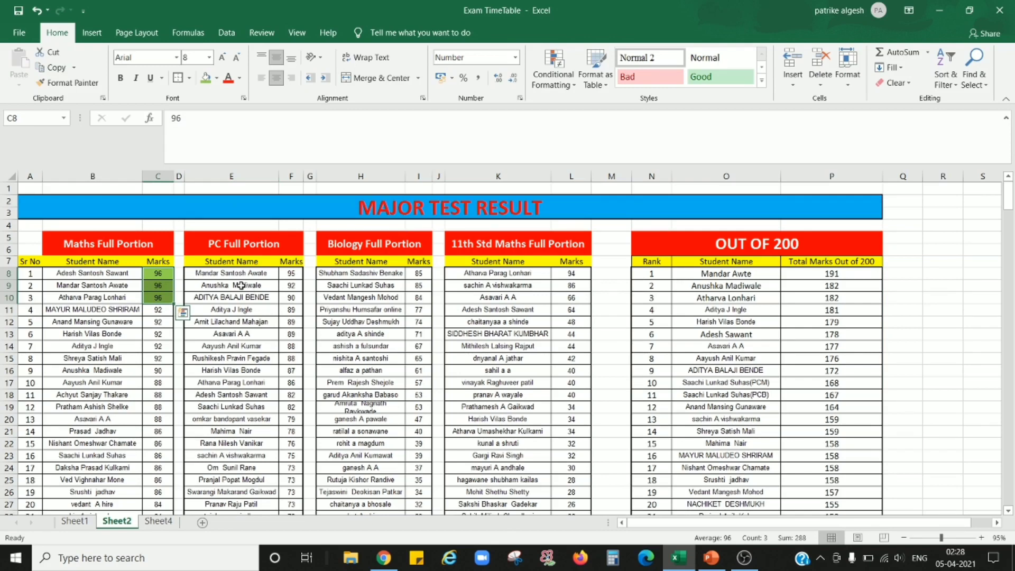
- Select the names of the three top Maths Full Portion scorers, cells B8, B9 and B10
click(75, 275)
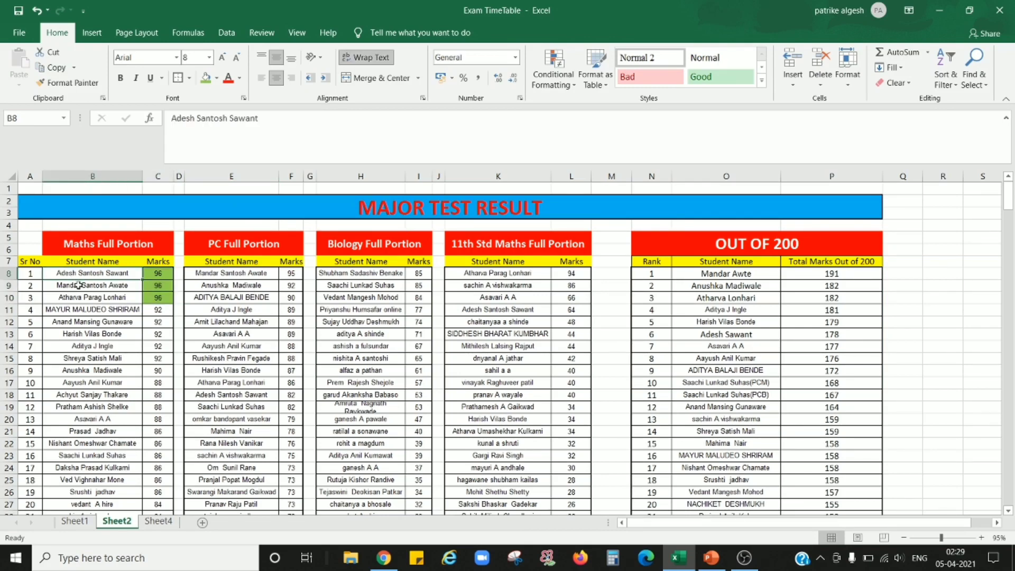
ctrl+click(77, 285)
ctrl+click(98, 300)
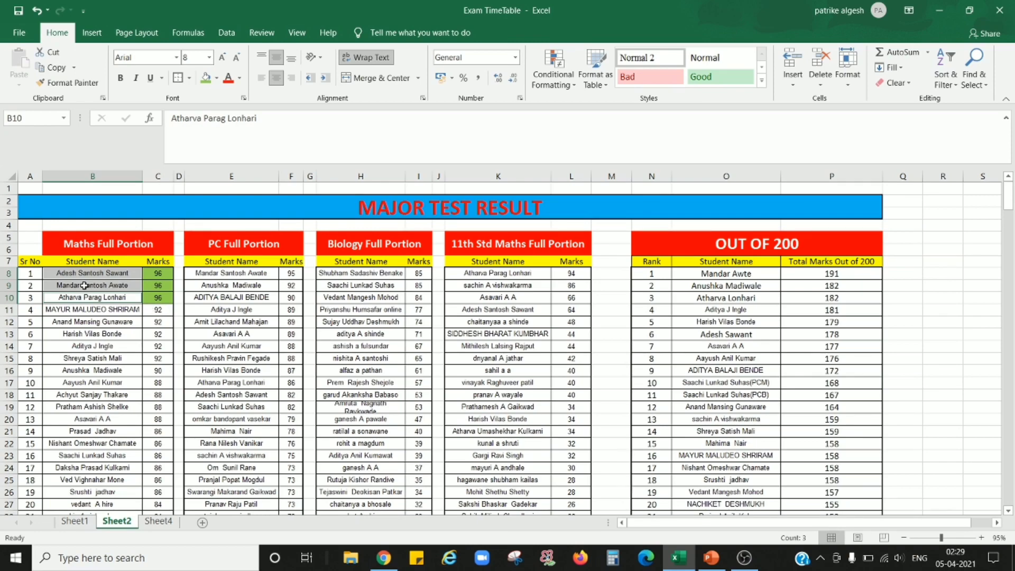
- Find serial number 150 in the Maths Full Portion list and select its name and mark, B157 and C157
scroll(84, 285, down, 20)
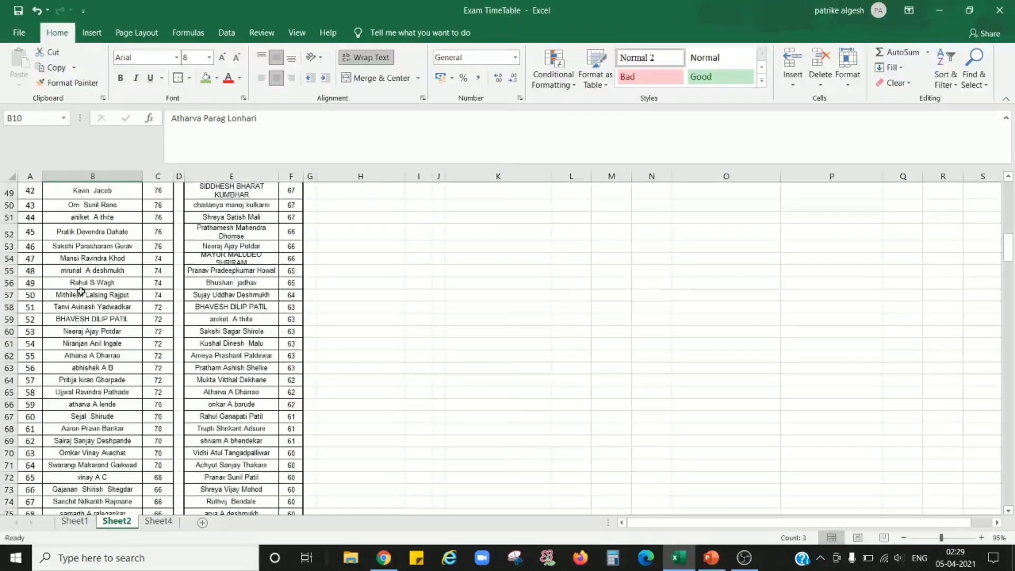
scroll(79, 300, down, 17)
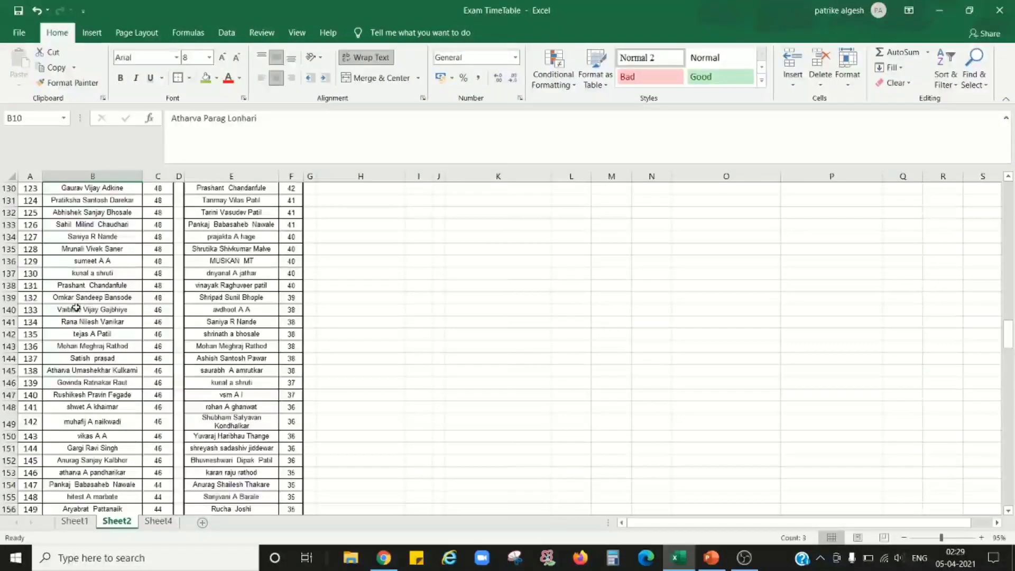
click(47, 412)
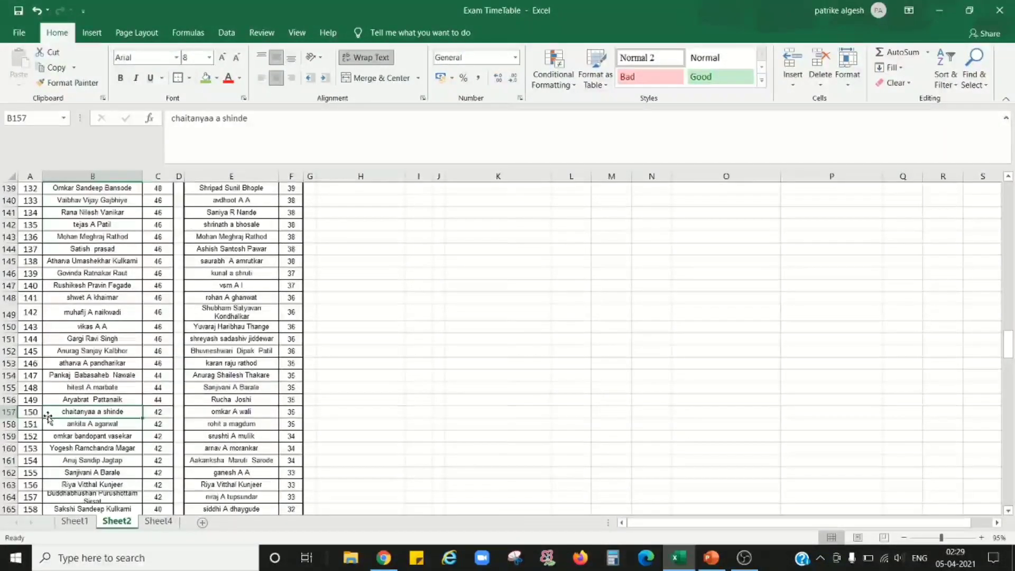
ctrl+click(161, 415)
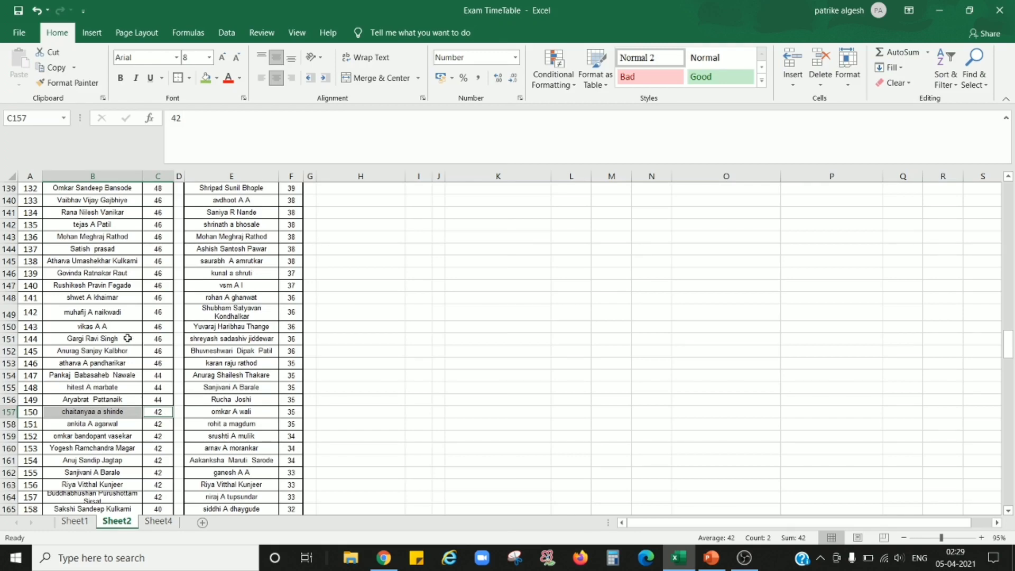
- Fill the cell of serial number 32 in the Maths Full Portion list, A39, with light green
scroll(127, 344, up, 18)
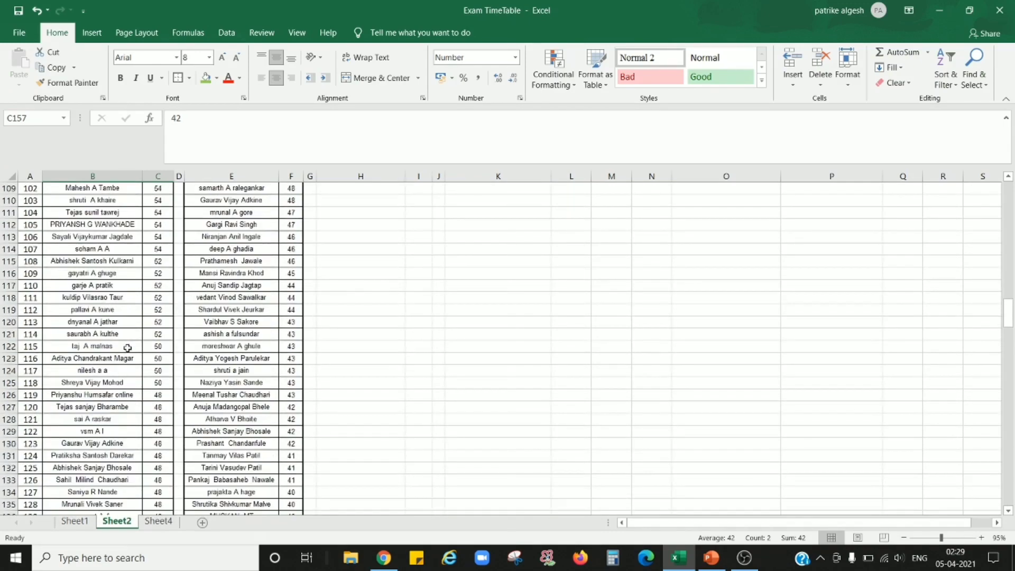
scroll(127, 347, up, 20)
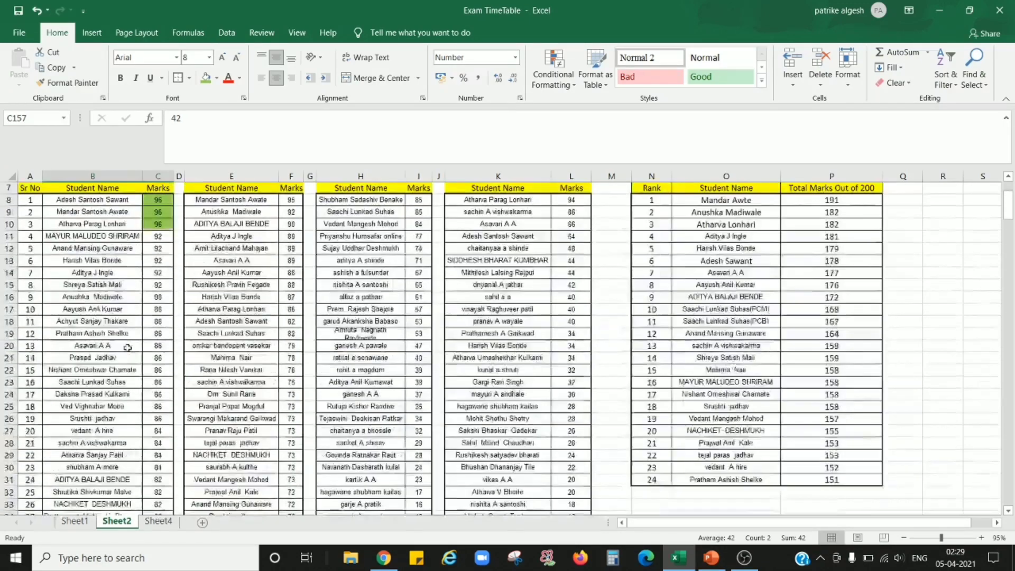
click(157, 346)
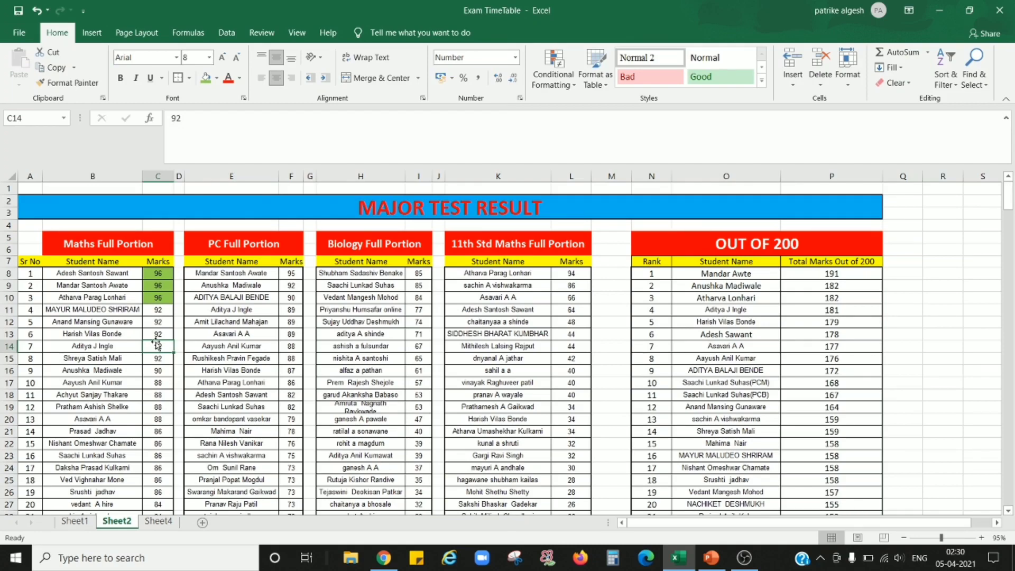
scroll(157, 345, down, 5)
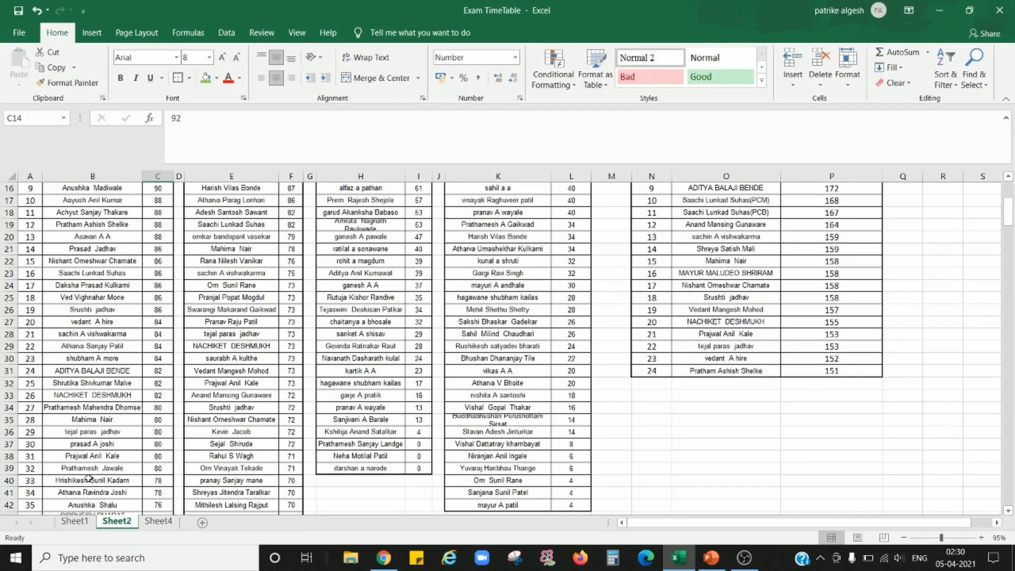
drag(32, 468, 161, 470)
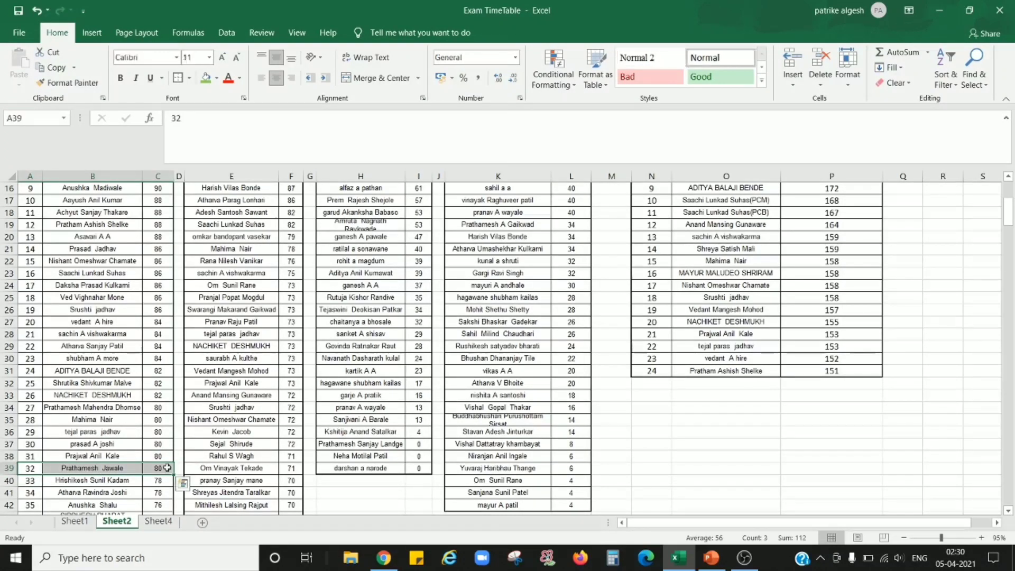
click(34, 469)
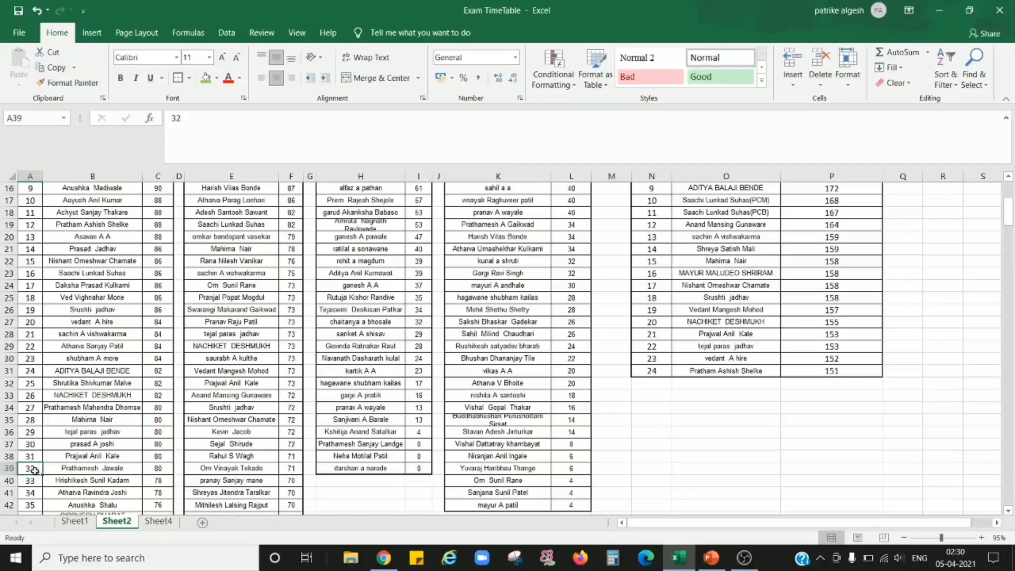
click(206, 78)
- Fill the cell of serial number 64 in the Maths Full Portion list, A71, with light green
scroll(104, 374, down, 11)
scroll(106, 381, down, 1)
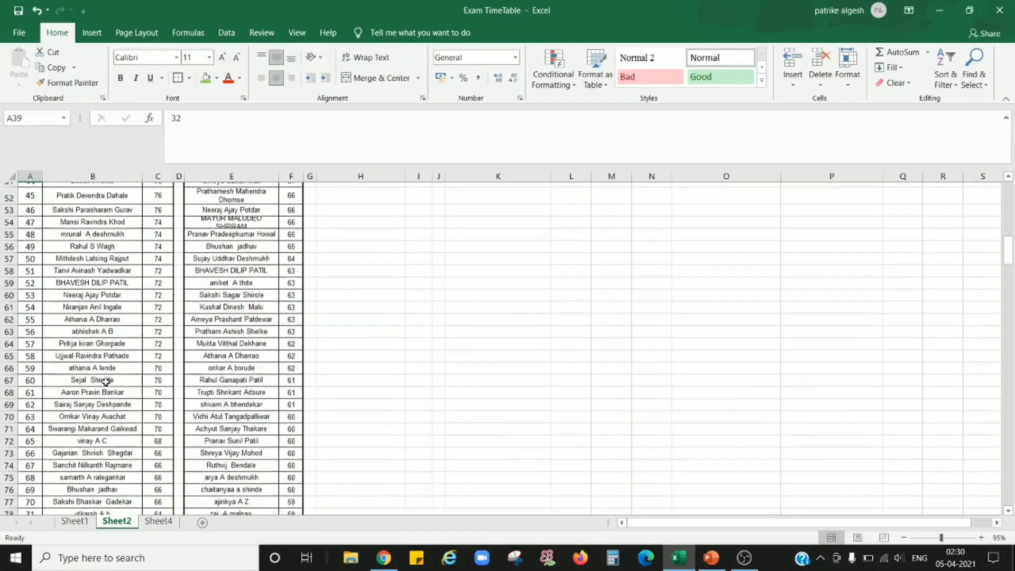
click(33, 424)
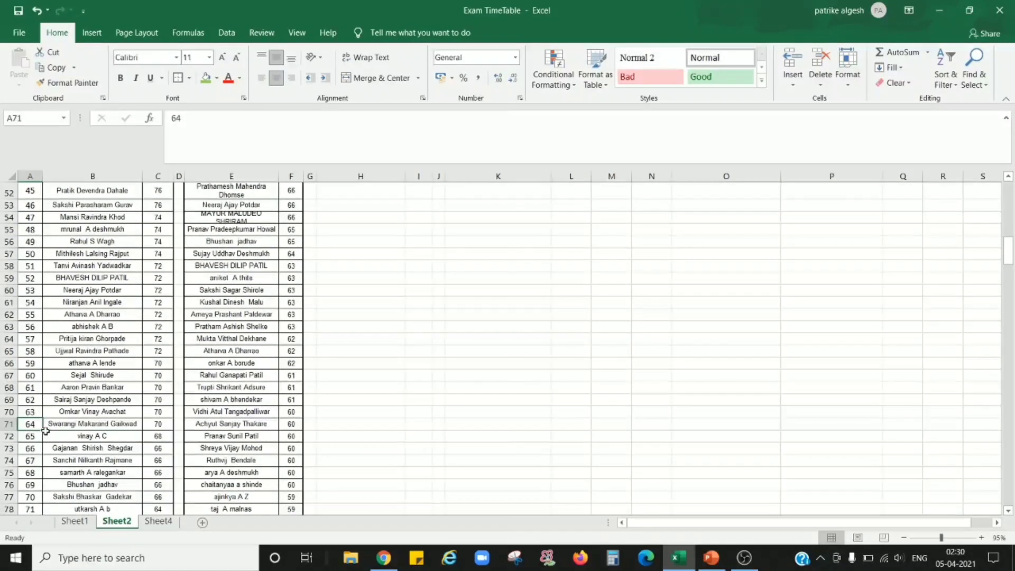
click(206, 78)
- Fill the top PC Full Portion mark in F8 with light green and select the mark below it, F9
scroll(238, 346, up, 17)
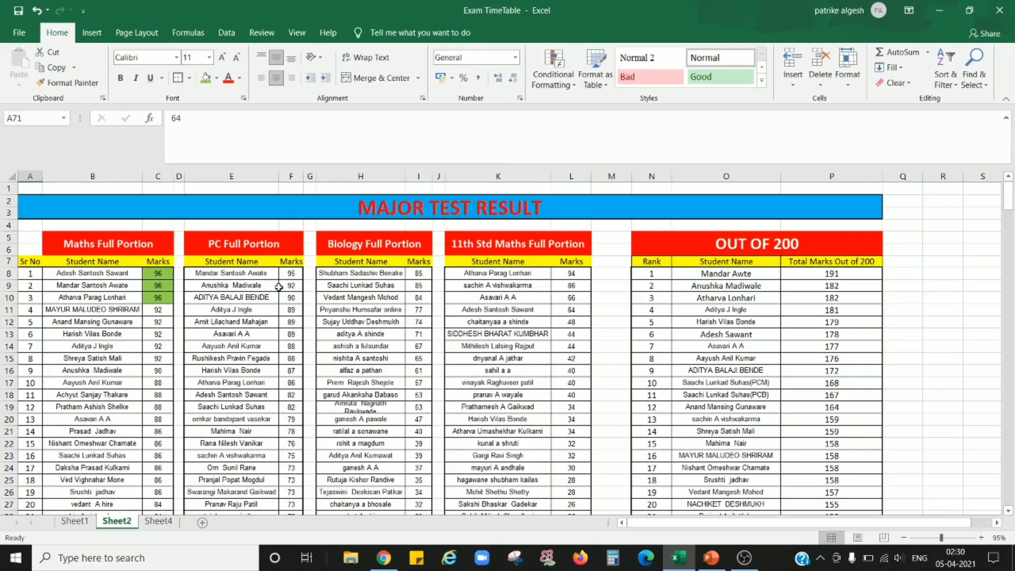
mouse_move(293, 272)
mouse_down()
mouse_move(292, 287)
mouse_move(293, 275)
mouse_up()
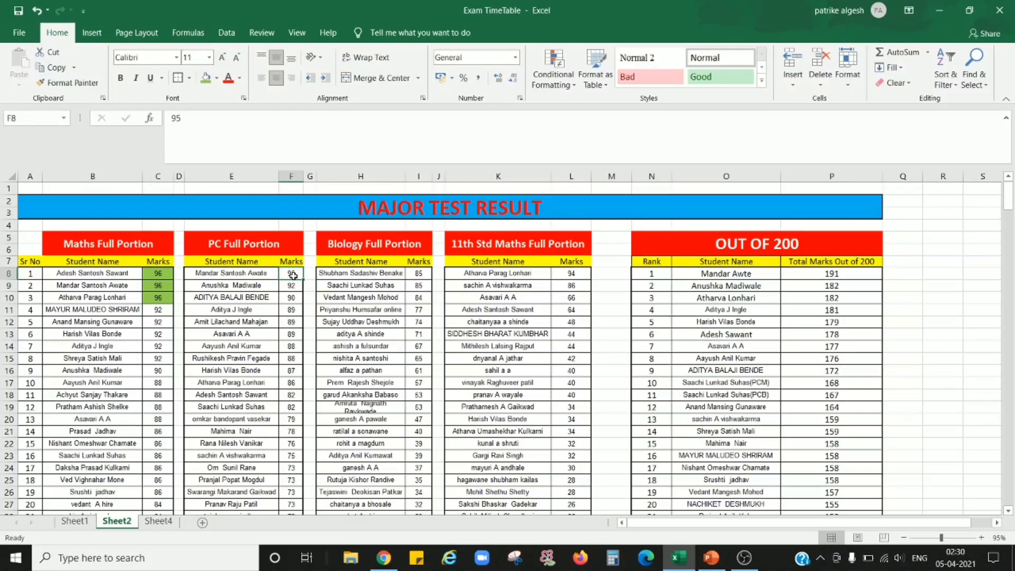
click(206, 78)
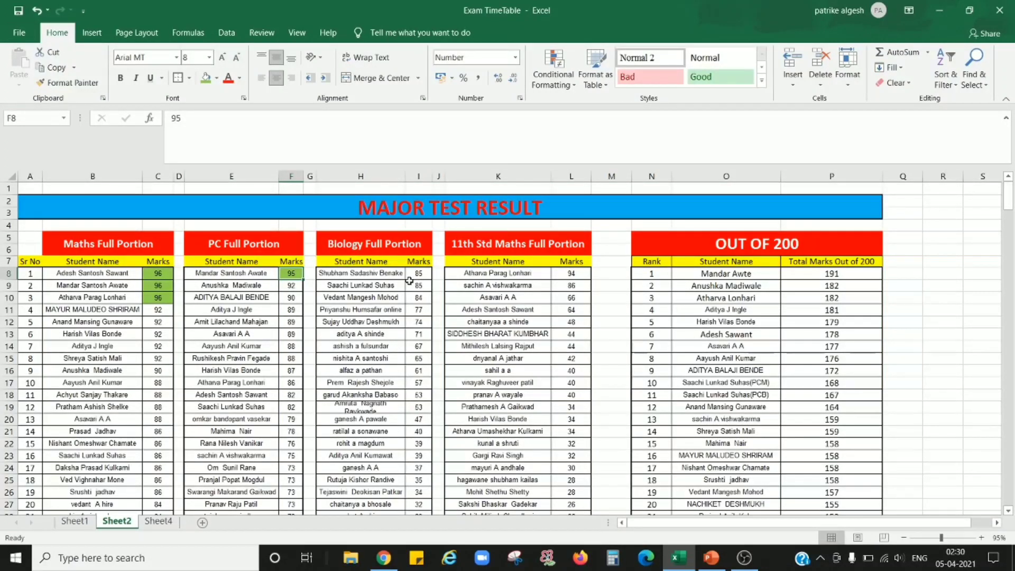
click(292, 286)
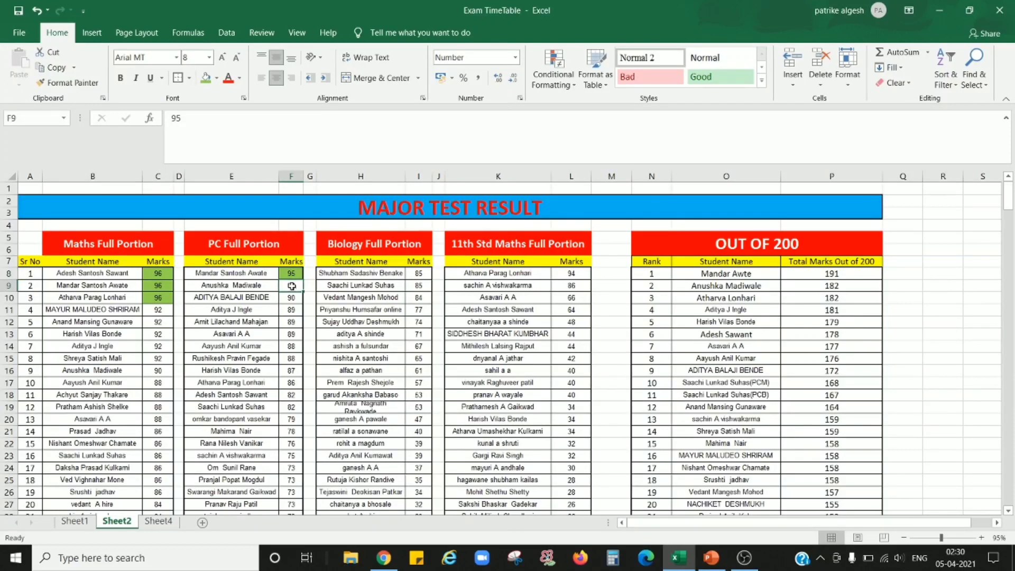
- Fill the second and third PC Full Portion marks, F9 and F10, with light green
click(206, 78)
click(290, 300)
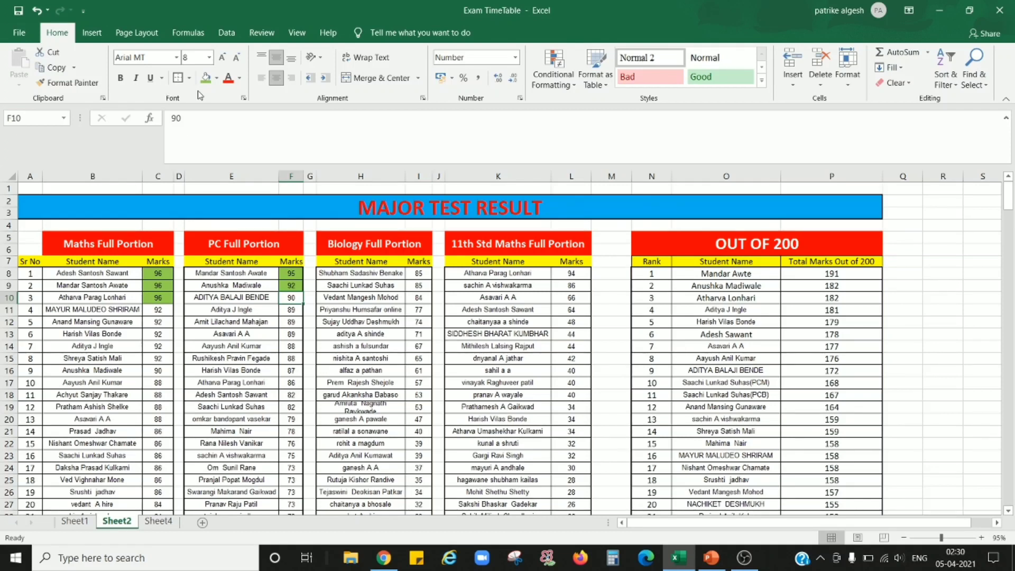
click(205, 78)
click(268, 319)
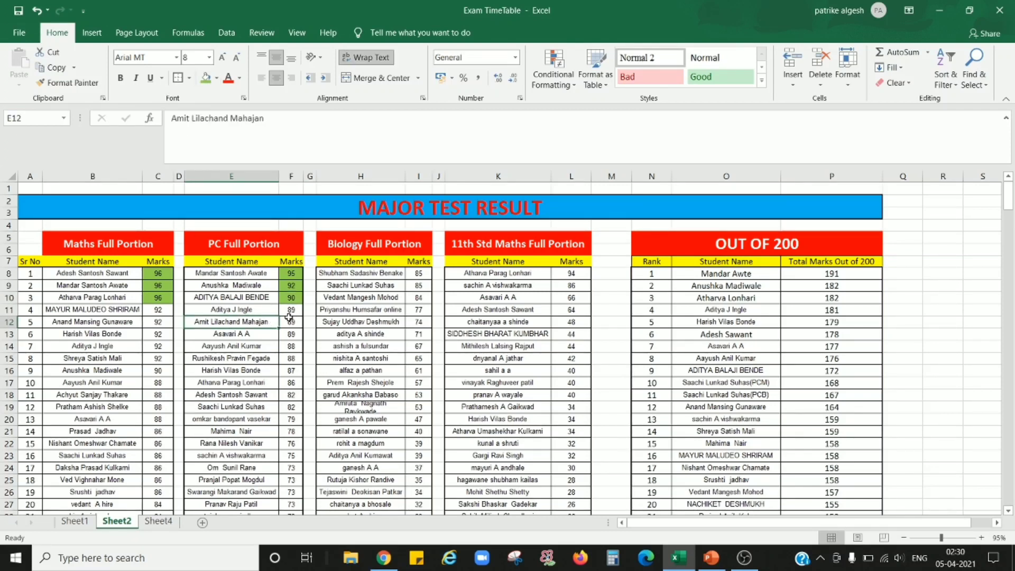
- Find the last mark of 60 in the PC Full Portion list and select its row back to the serial number, A76 to F76
scroll(284, 322, down, 8)
scroll(284, 321, down, 12)
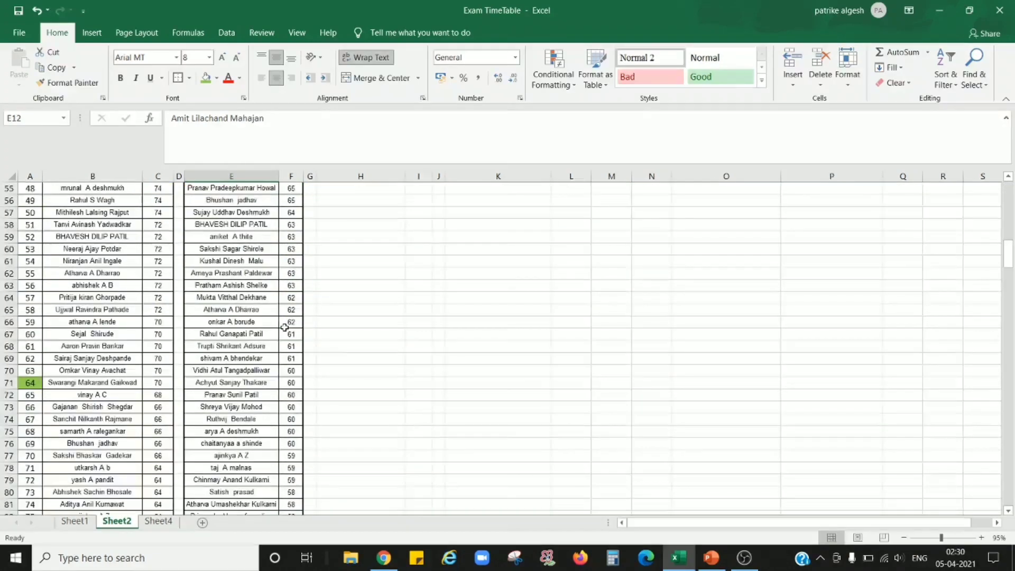
drag(296, 372, 35, 370)
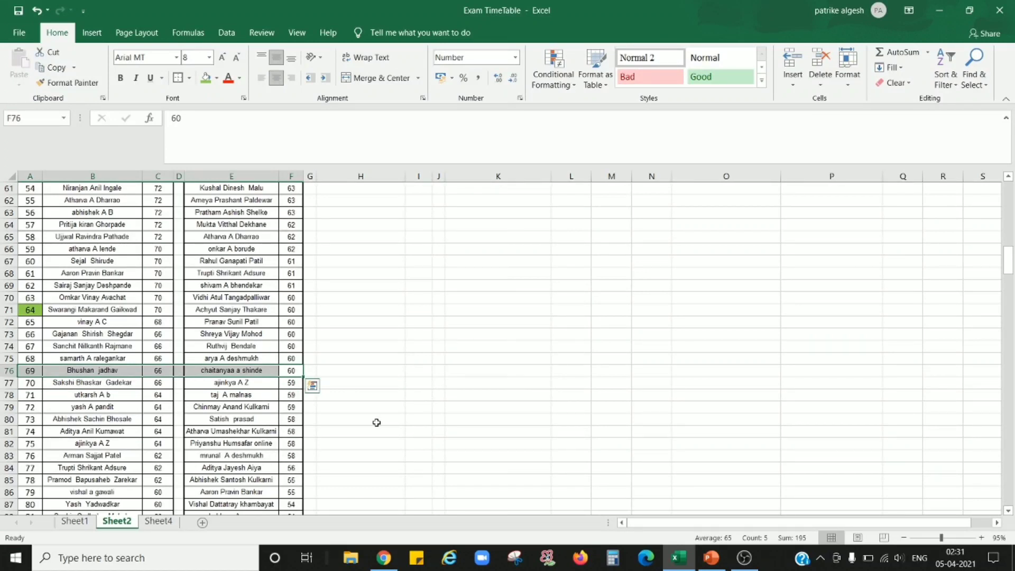
scroll(376, 423, up, 19)
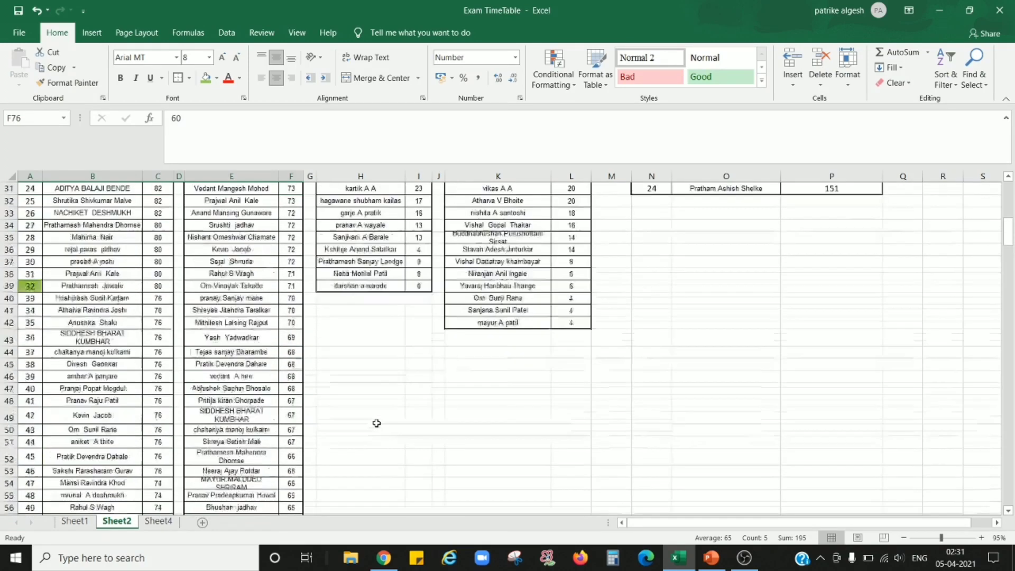
scroll(377, 423, up, 1)
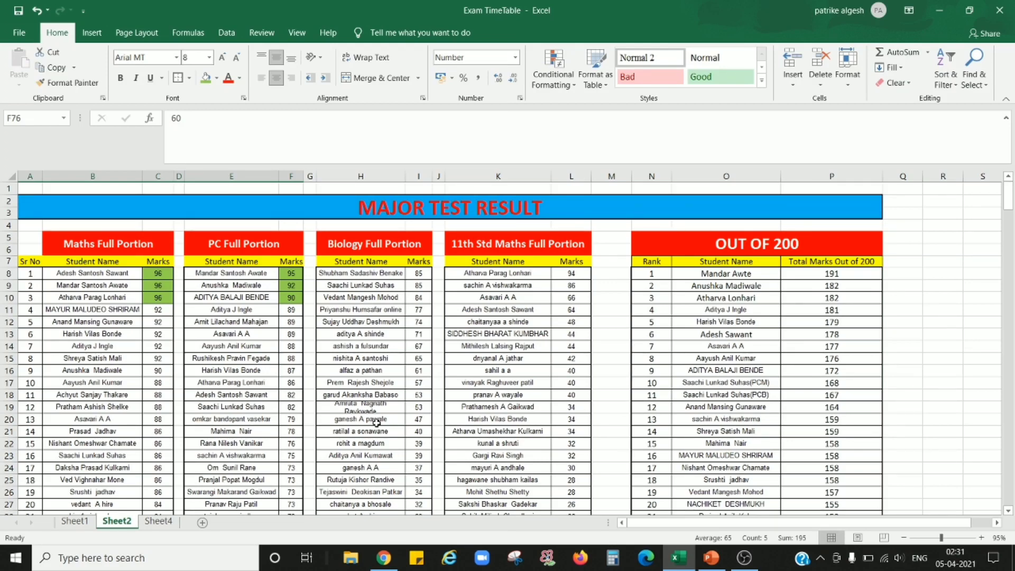
- Select all totals in the OUT OF 200 list, P8 to P31, and fill the top total in P8 with light green
drag(831, 273, 809, 491)
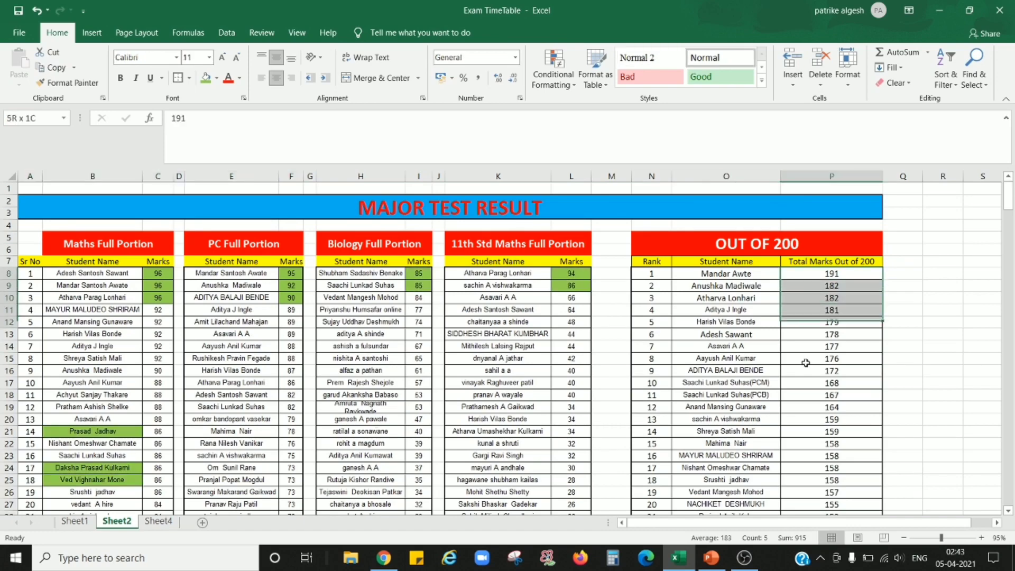
scroll(819, 394, up, 2)
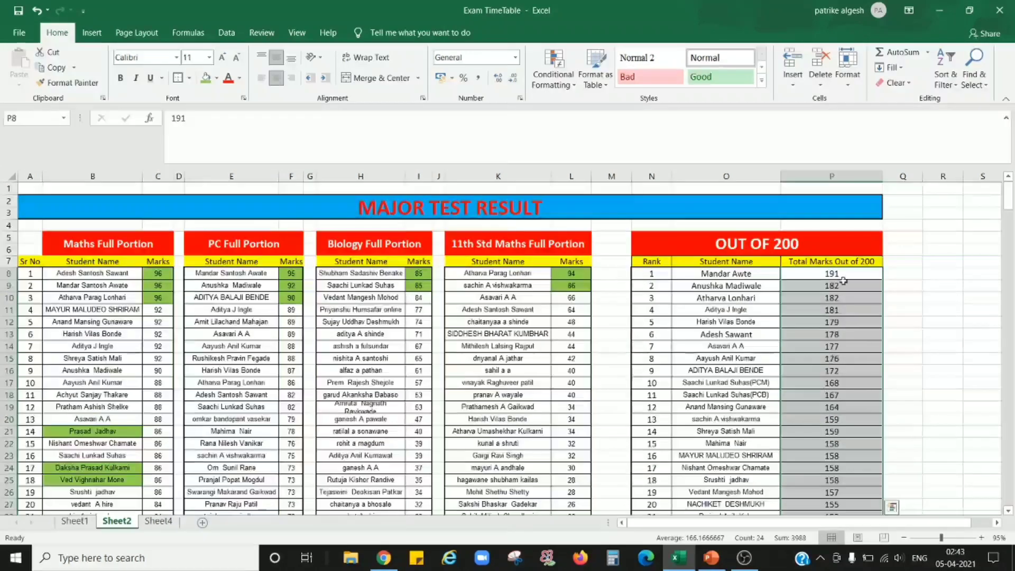
click(841, 274)
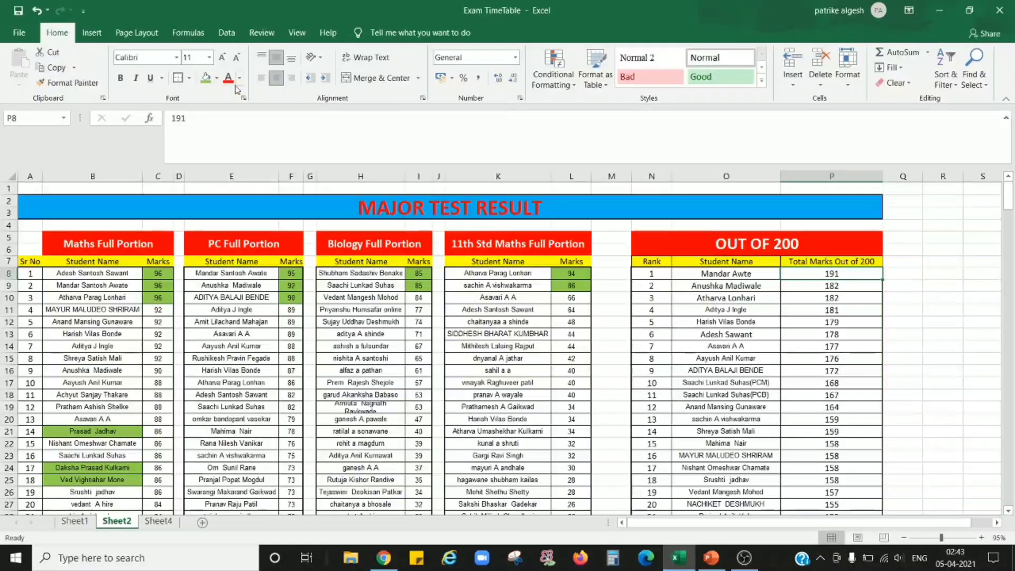
click(206, 77)
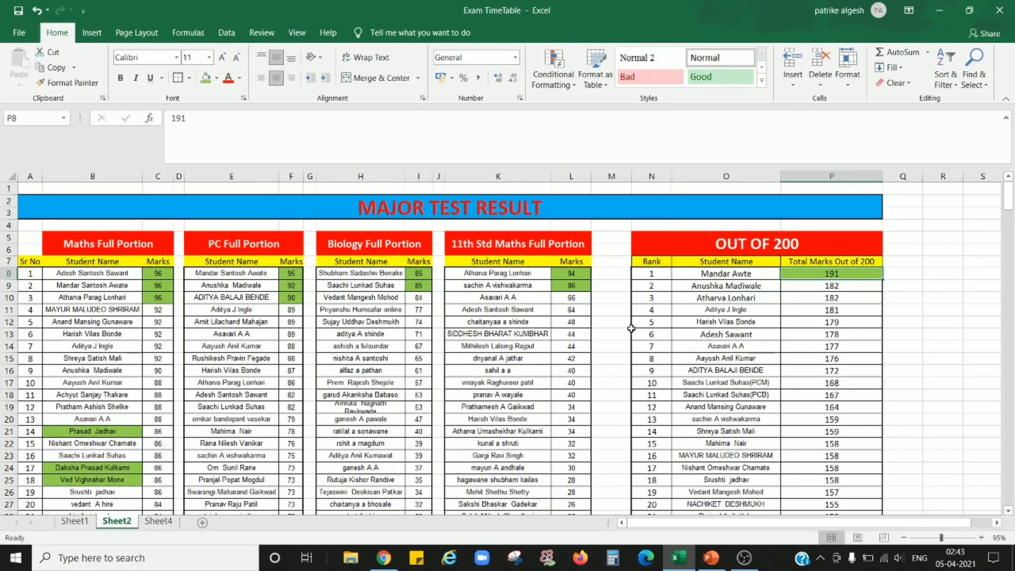
- Add the totals of ranks 2 to 17 in the OUT OF 200 list, P9 to P24, one by one to a multiple selection
click(828, 288)
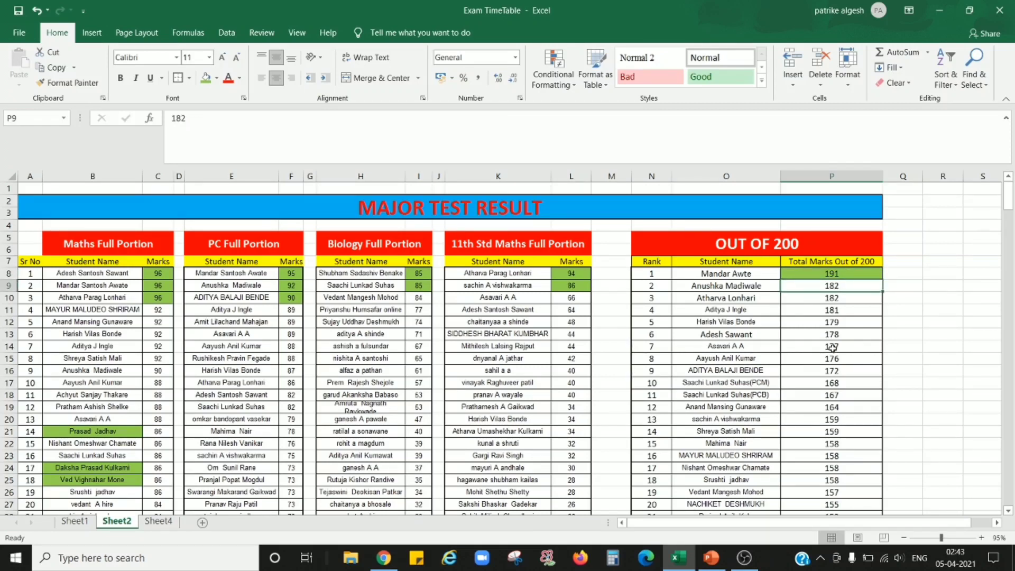
ctrl+click(822, 299)
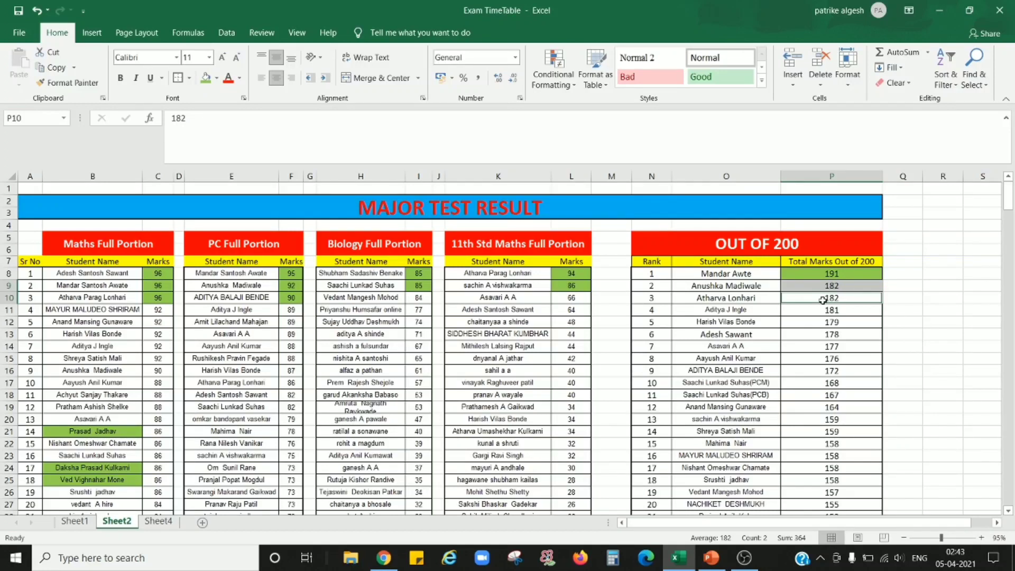
ctrl+click(827, 312)
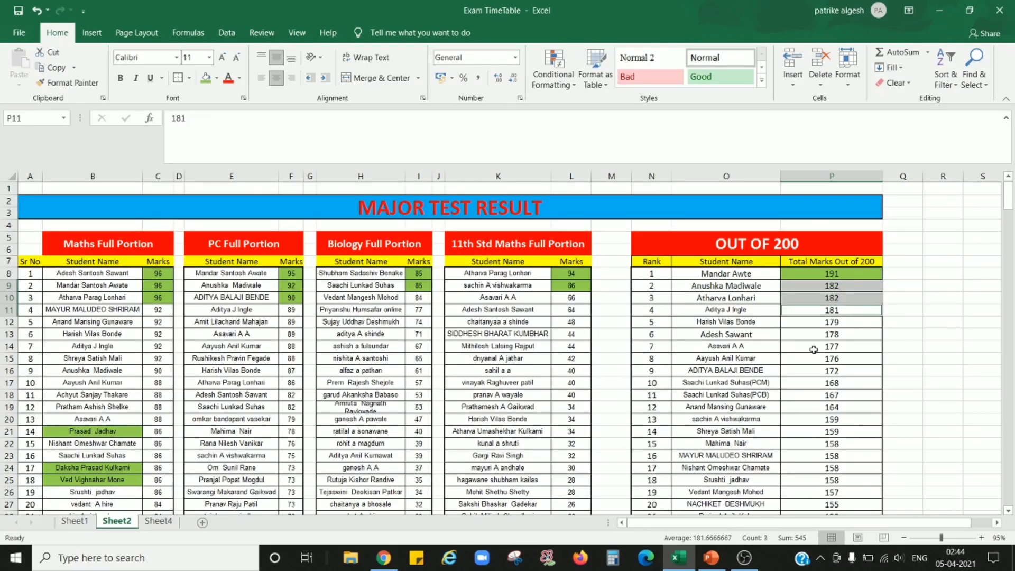
ctrl+click(817, 322)
ctrl+click(814, 334)
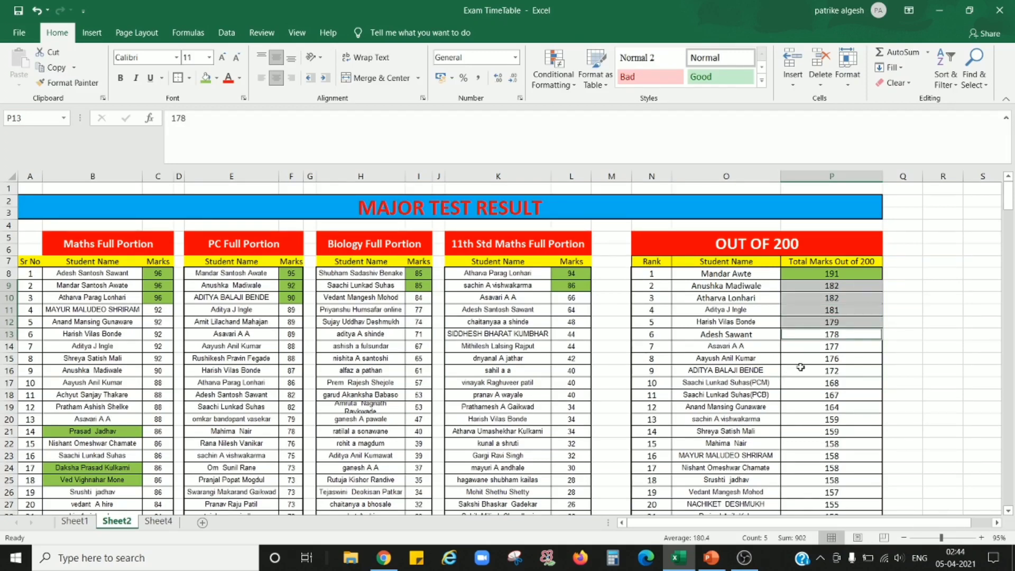
ctrl+click(815, 346)
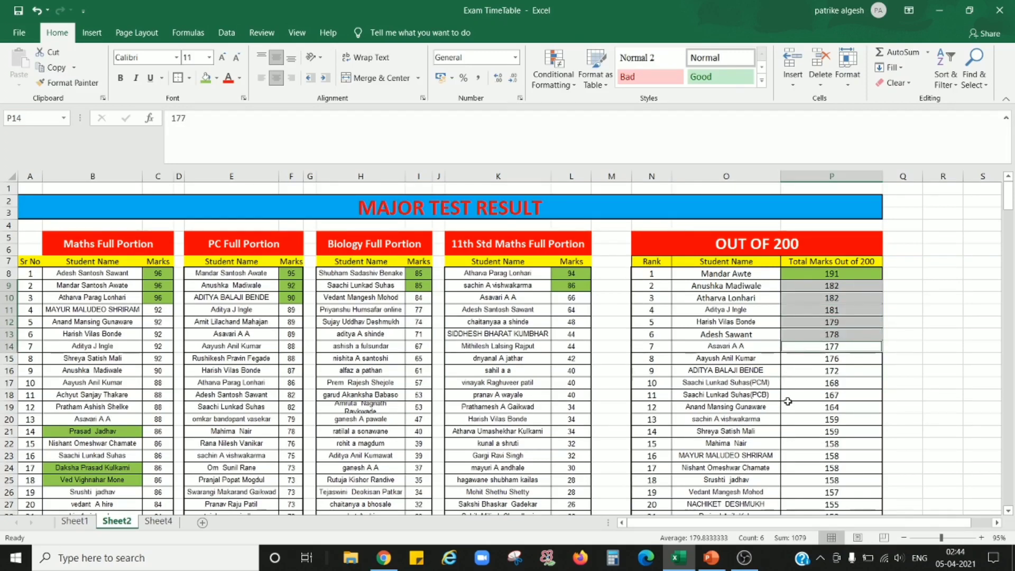
ctrl+click(810, 361)
ctrl+click(804, 372)
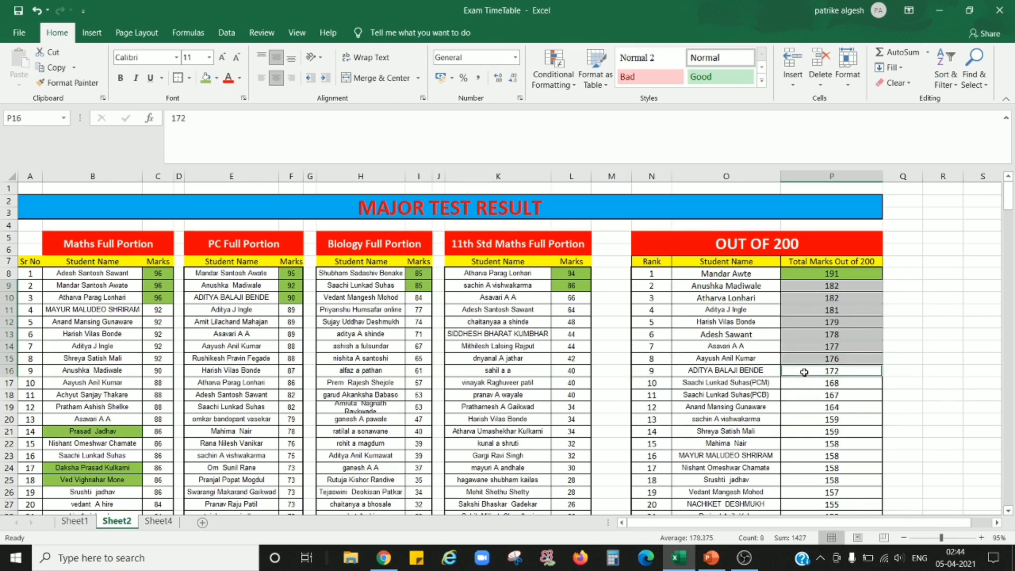
ctrl+click(805, 384)
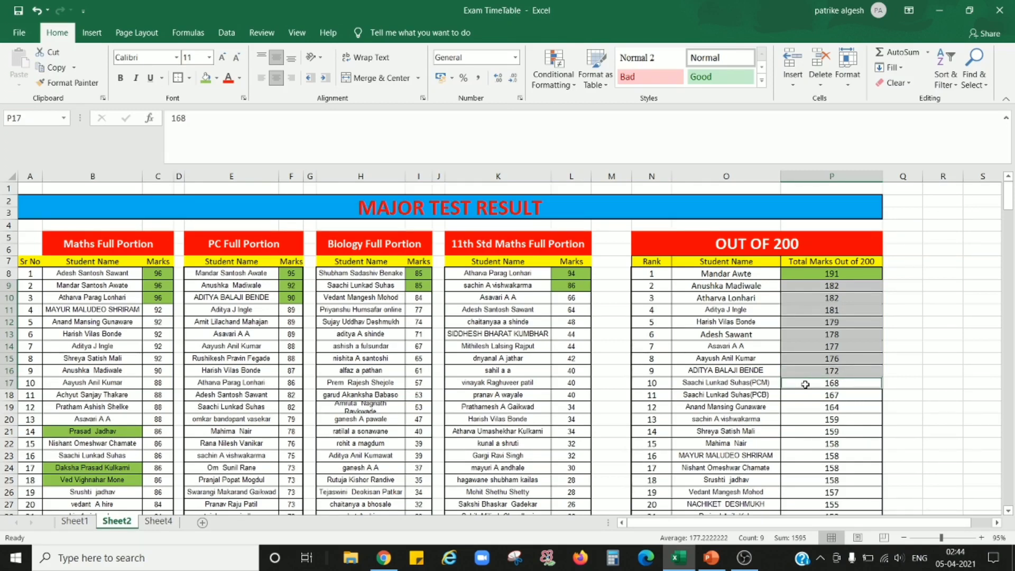
ctrl+click(812, 395)
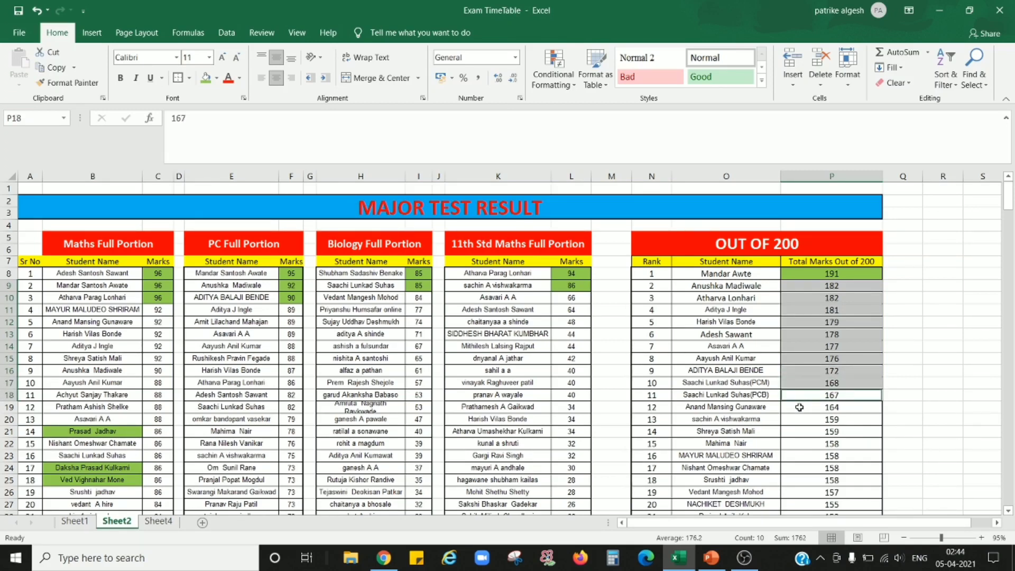
ctrl+click(800, 408)
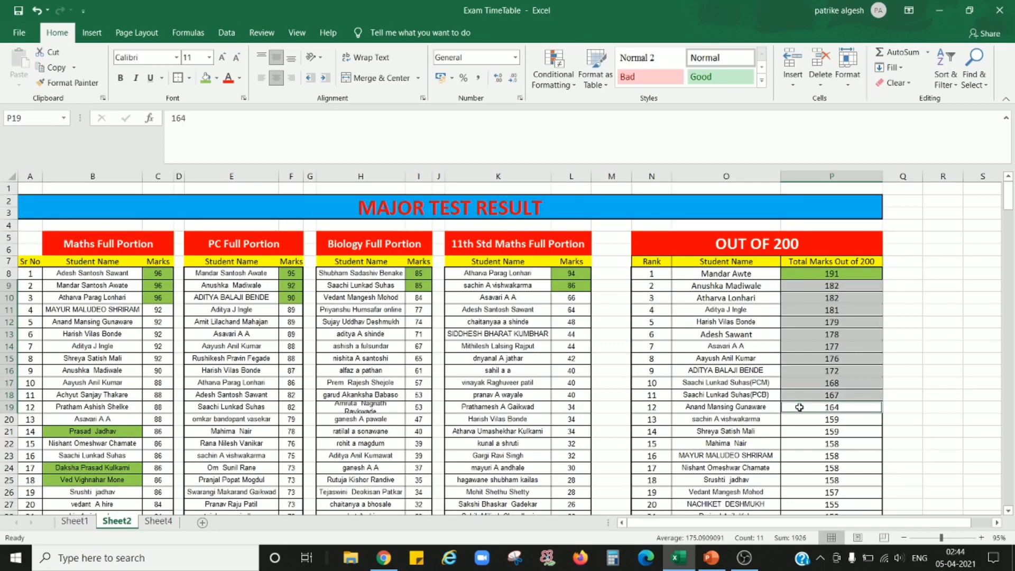
ctrl+click(806, 421)
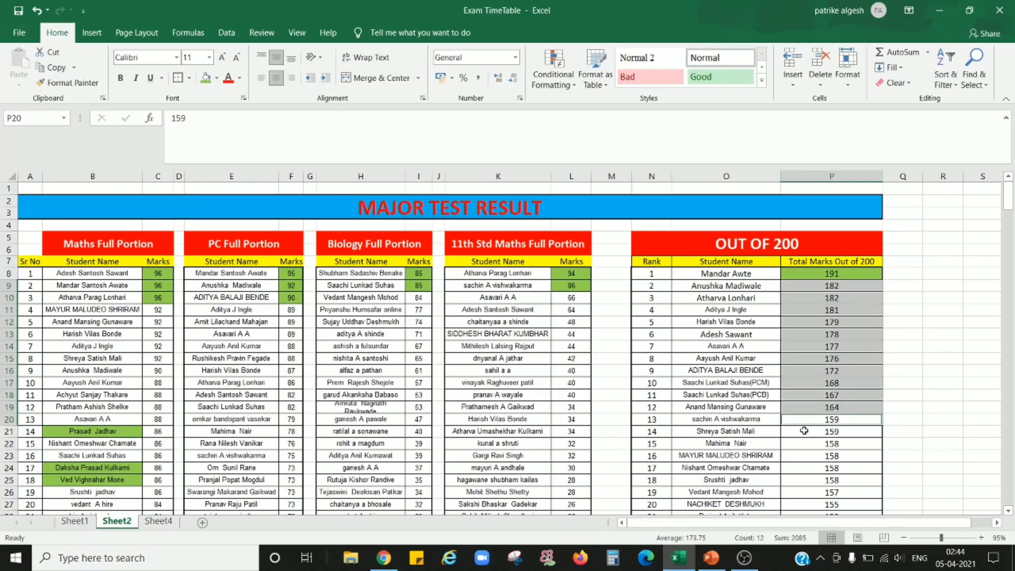
ctrl+click(805, 431)
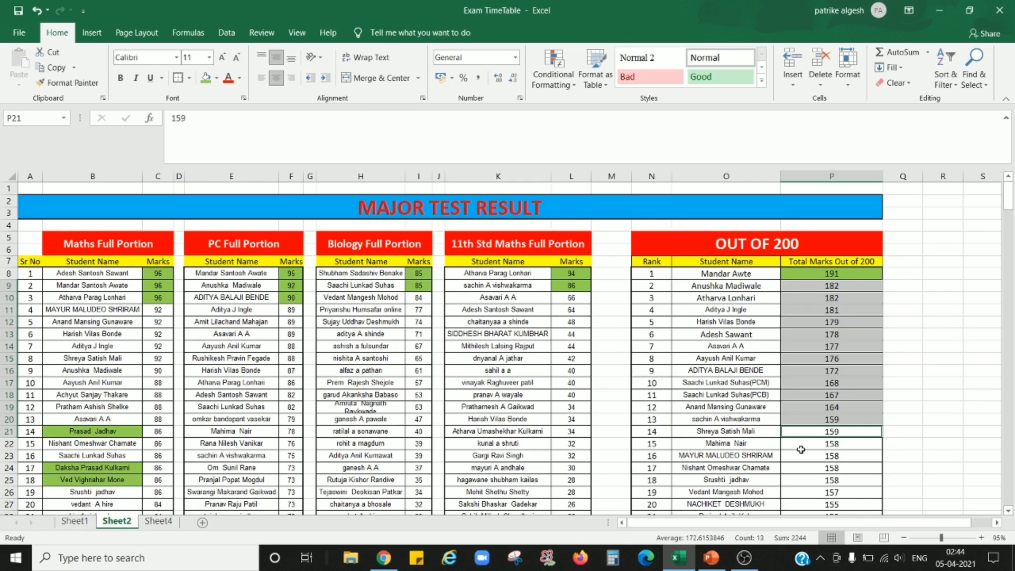
ctrl+click(802, 445)
ctrl+click(801, 456)
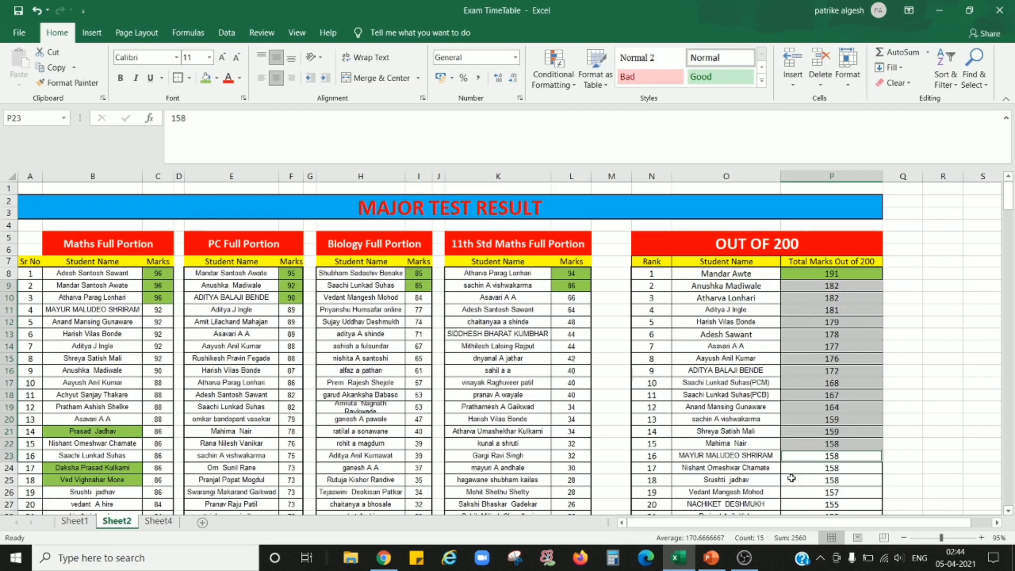
ctrl+click(795, 466)
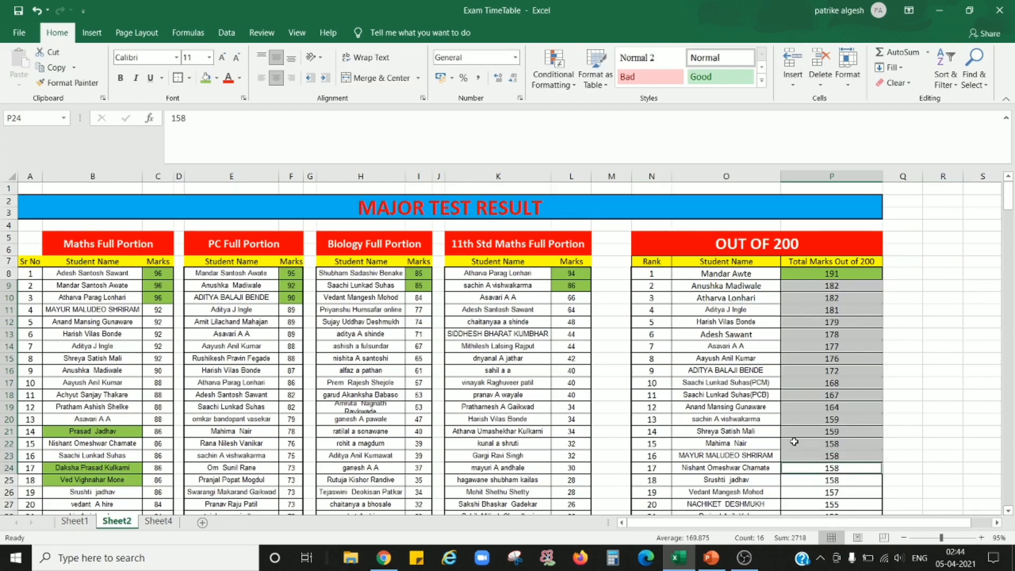
- Go through the totals of ranks 18 to 24 in the OUT OF 200 list one at a time, ending at P31
scroll(795, 442, down, 1)
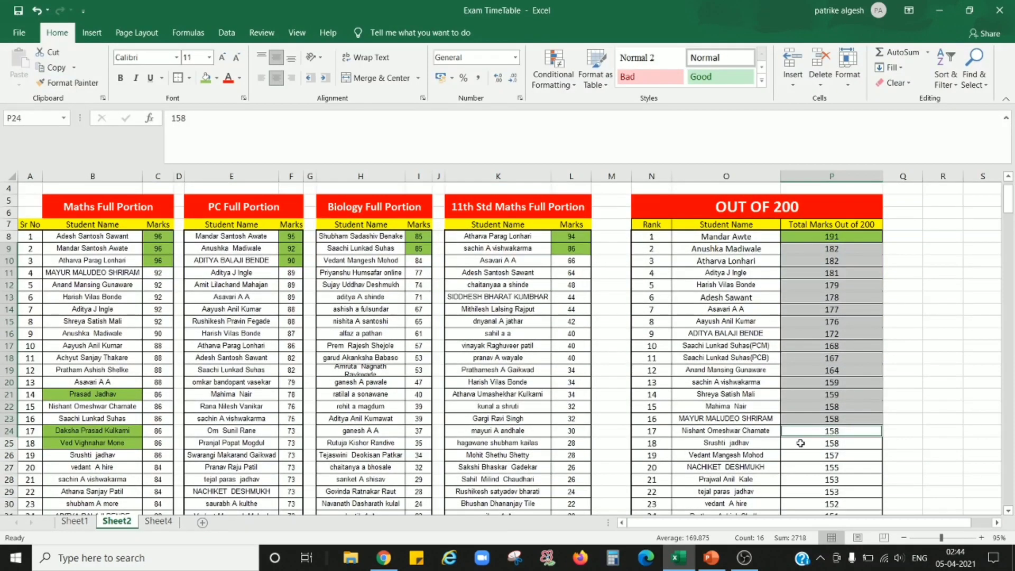
click(797, 445)
click(796, 455)
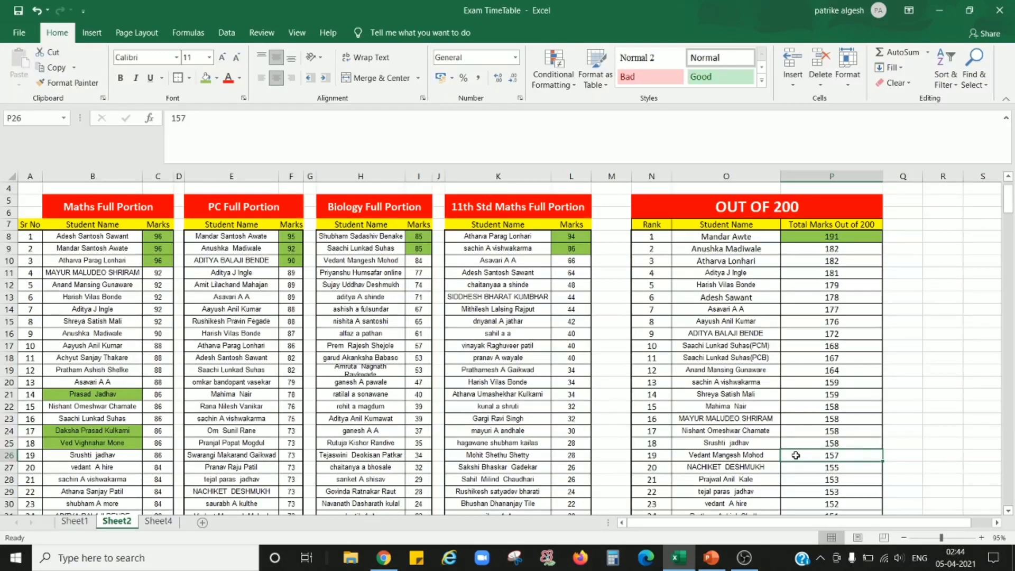
key(Down)
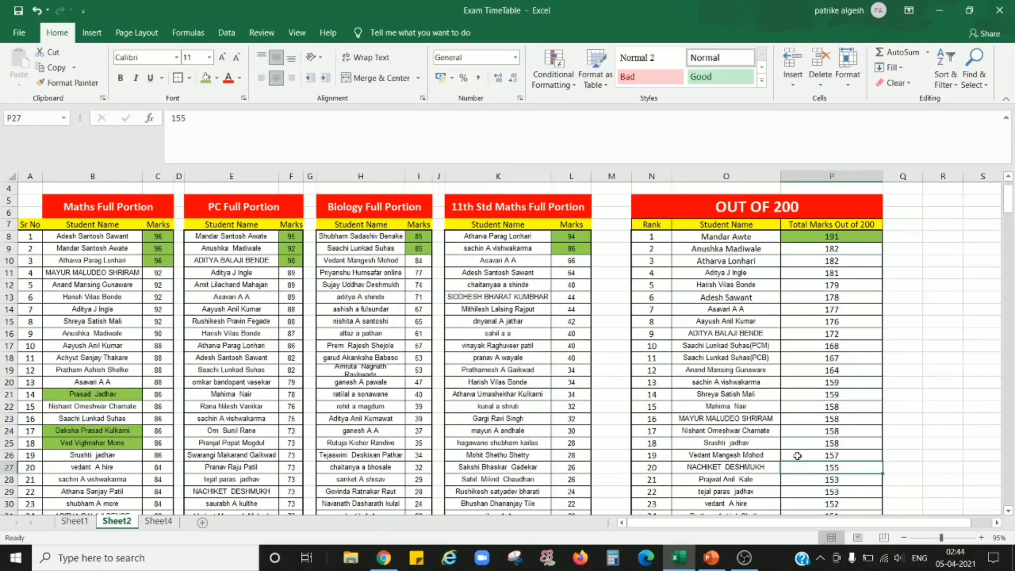
scroll(796, 455, down, 2)
key(Down)
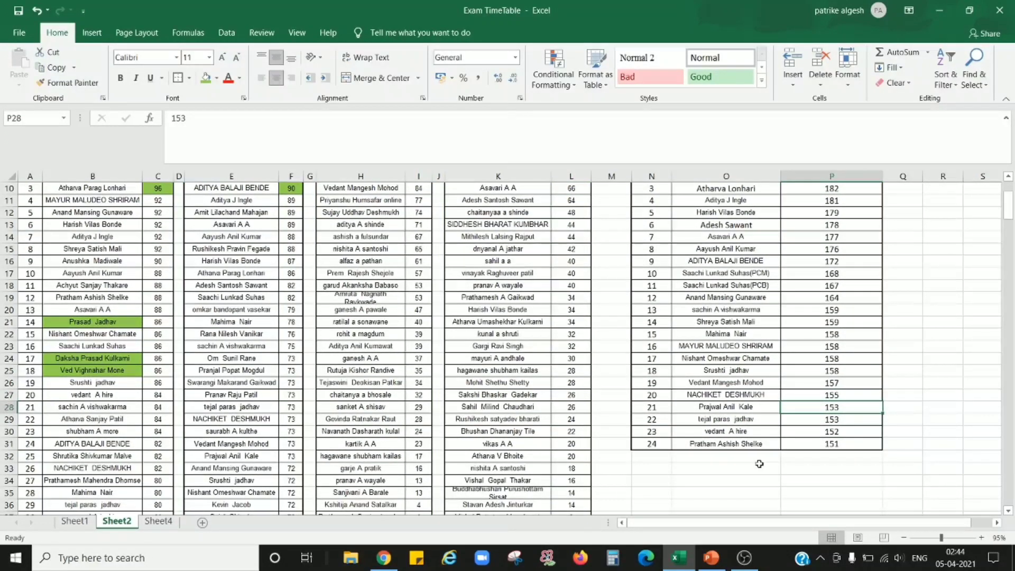
click(800, 418)
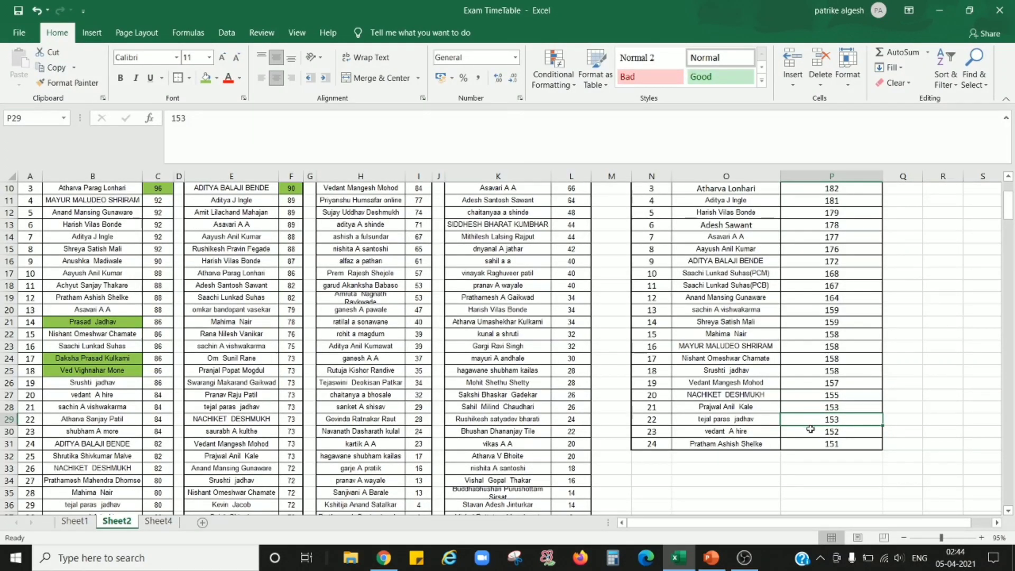
click(810, 429)
click(807, 442)
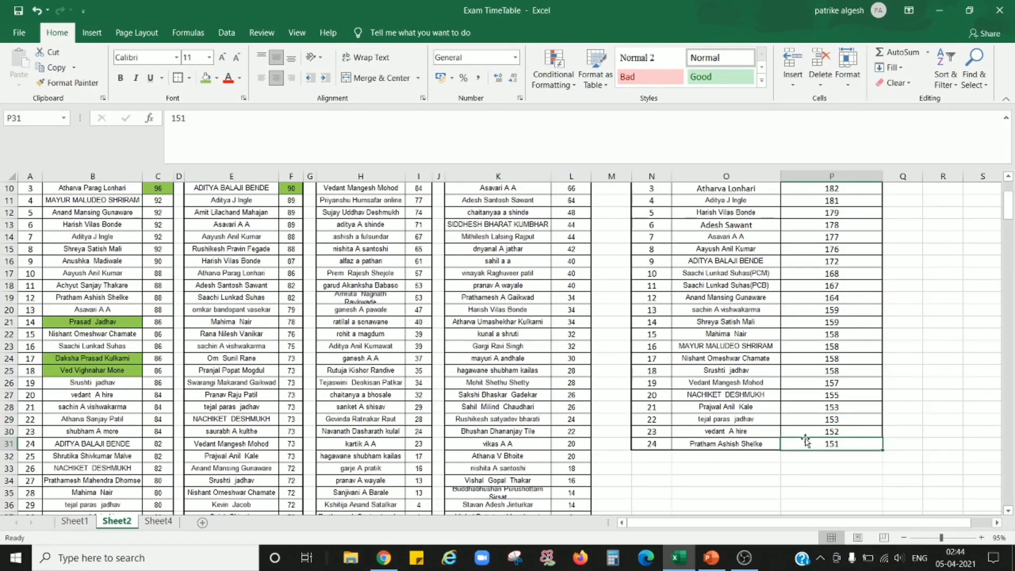
scroll(806, 442, up, 2)
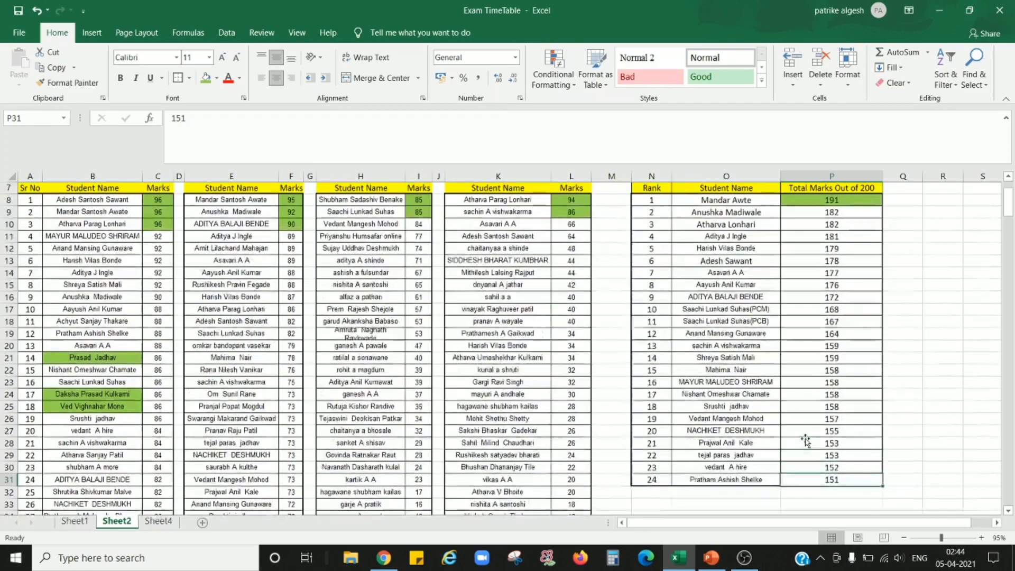
scroll(807, 442, down, 1)
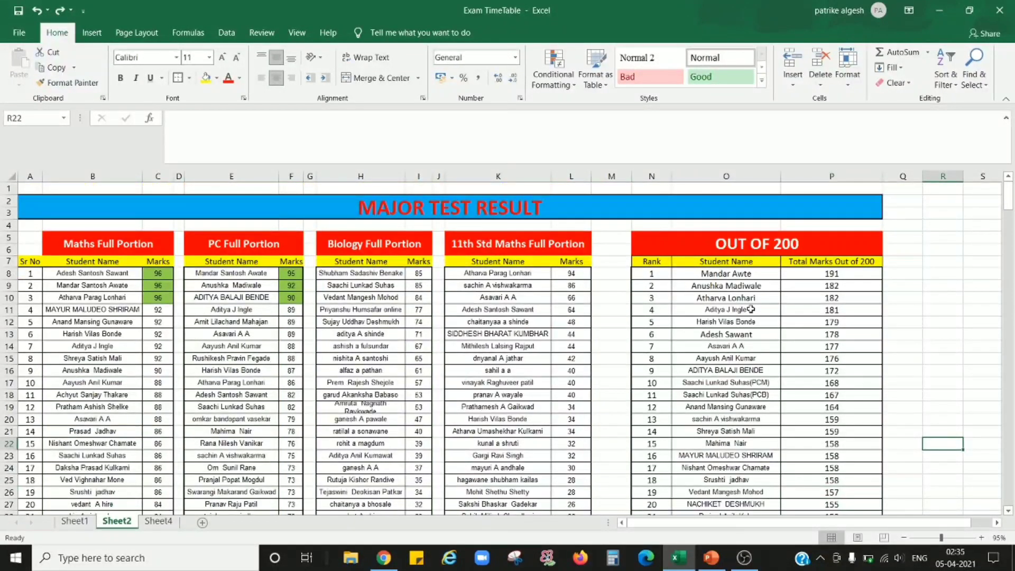
- Select ranks 1 to 24 in the OUT OF 200 list, N8 to N31, and return to the start of the results
scroll(751, 309, down, 1)
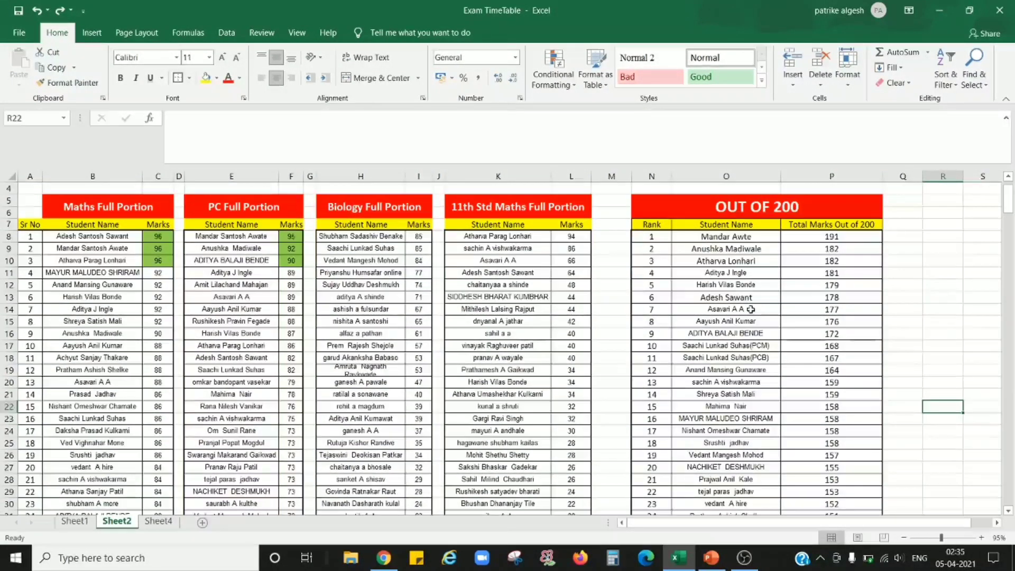
scroll(751, 310, down, 1)
drag(655, 201, 652, 454)
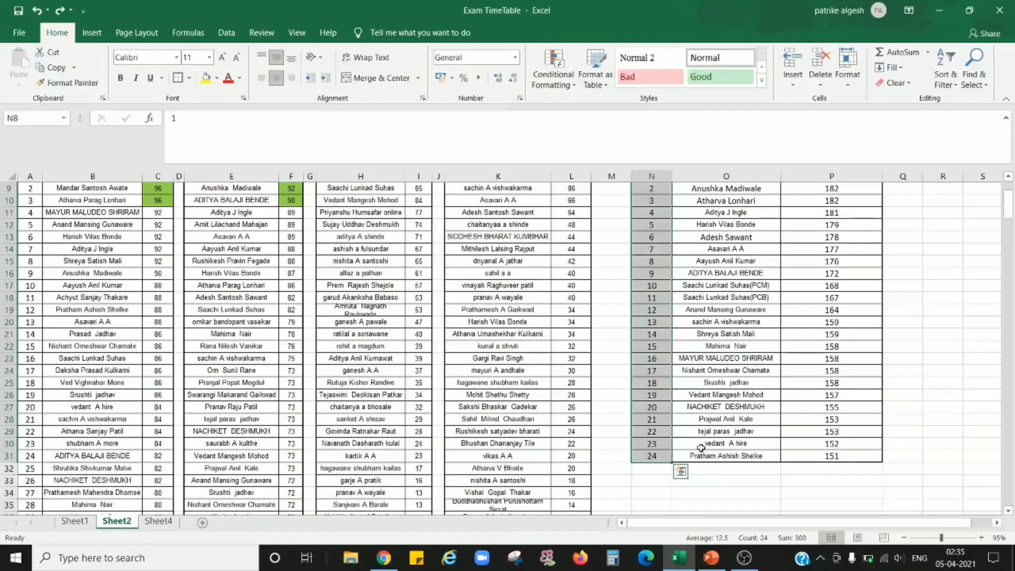
scroll(703, 444, up, 1)
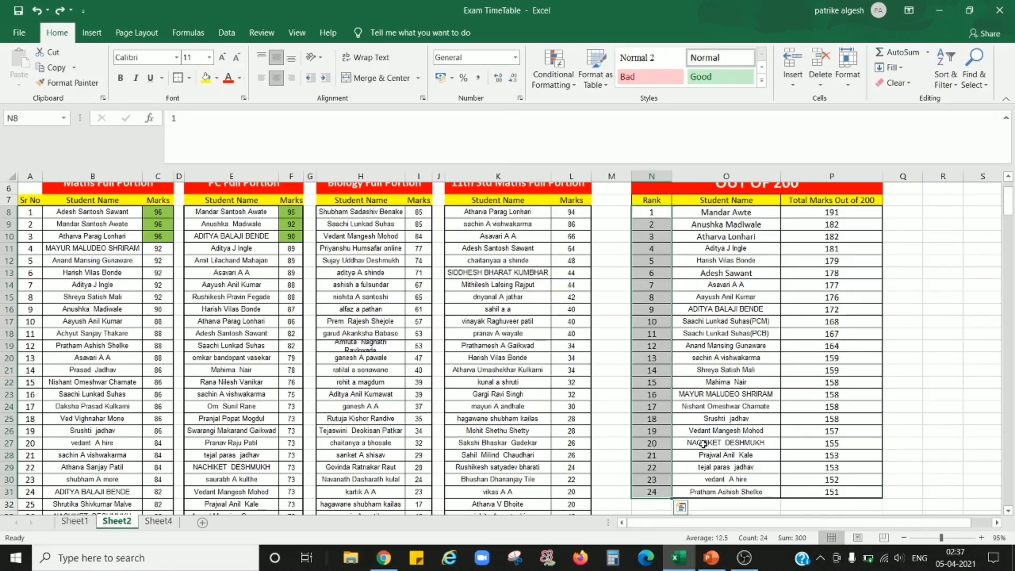
scroll(402, 317, up, 2)
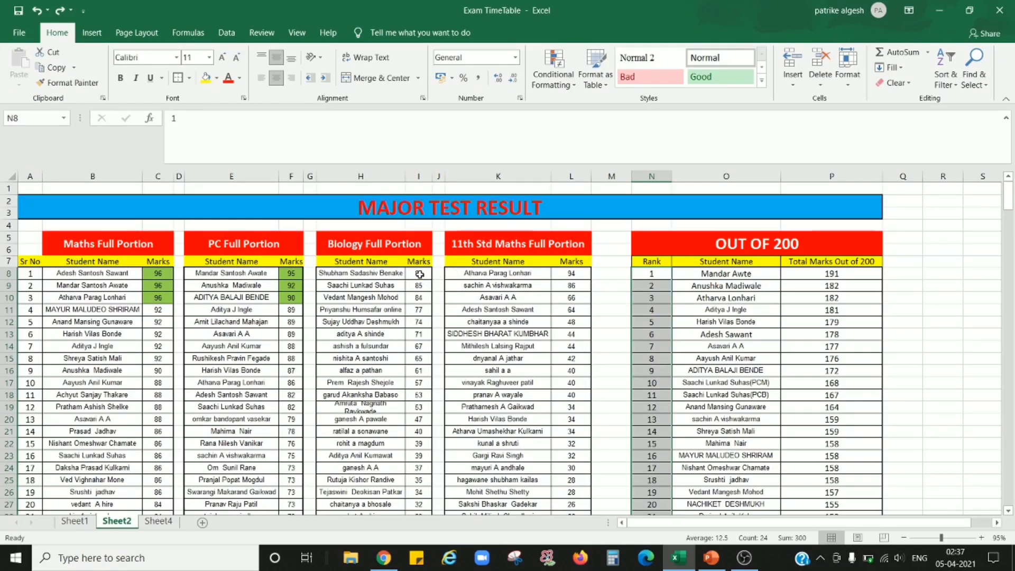
- Fill the top two Biology Full Portion marks, I8 and I9, with light green
drag(419, 274, 422, 283)
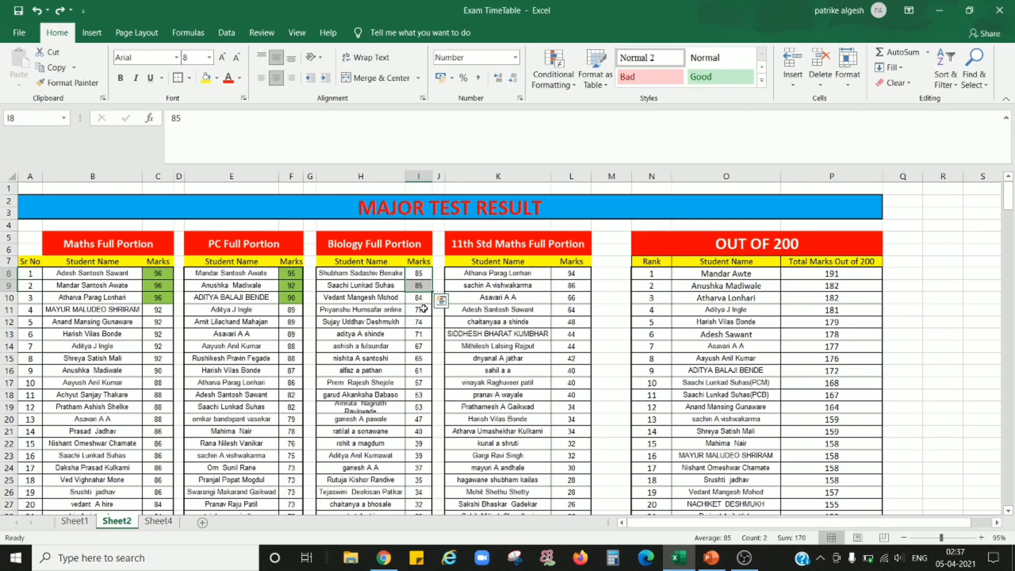
click(217, 77)
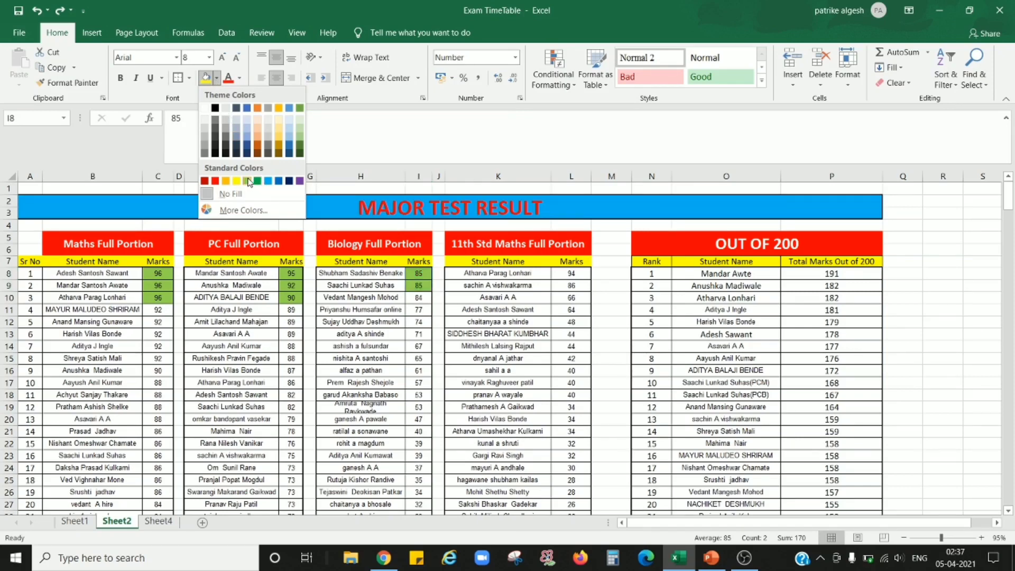
click(251, 182)
- Fill the top two 11th Std Maths Full Portion marks, L8 and L9, with the same light green
click(574, 274)
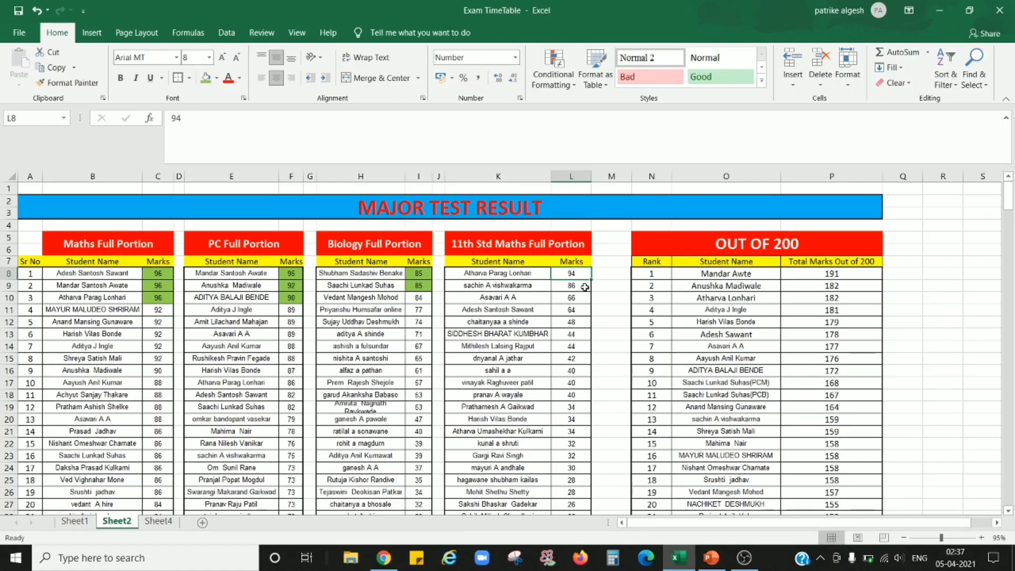
scroll(465, 421, down, 6)
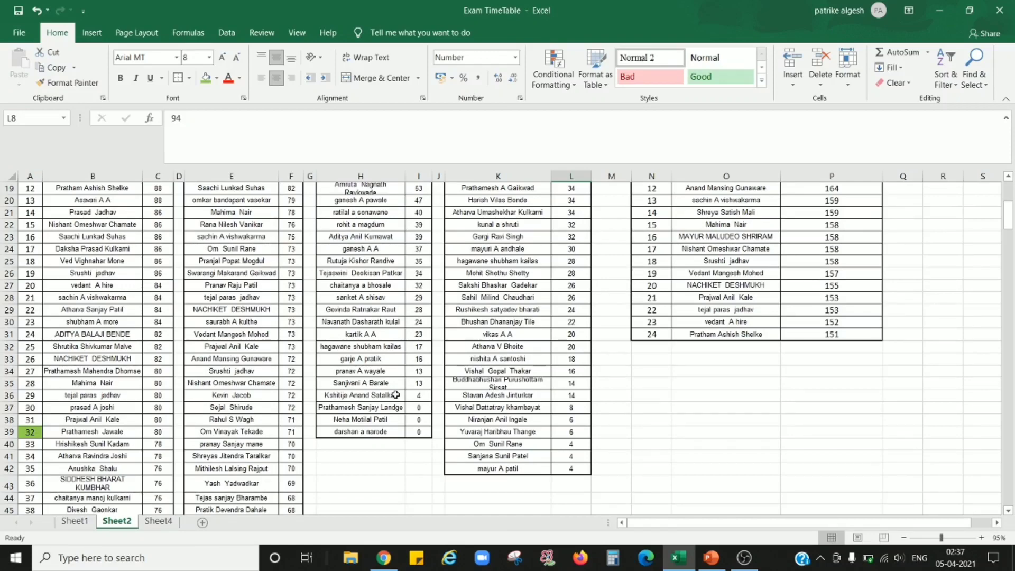
scroll(500, 368, up, 6)
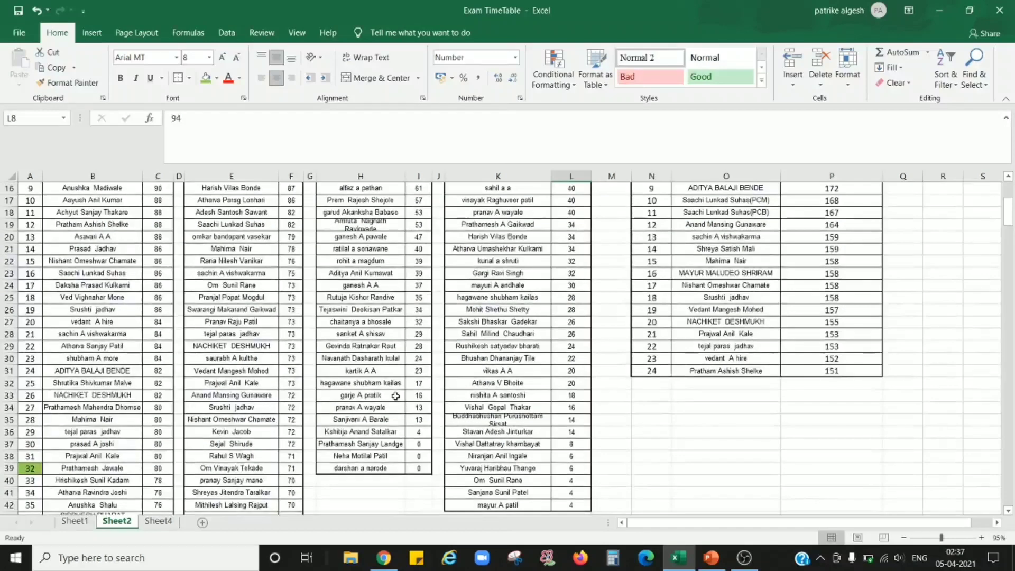
drag(531, 276, 565, 280)
click(567, 275)
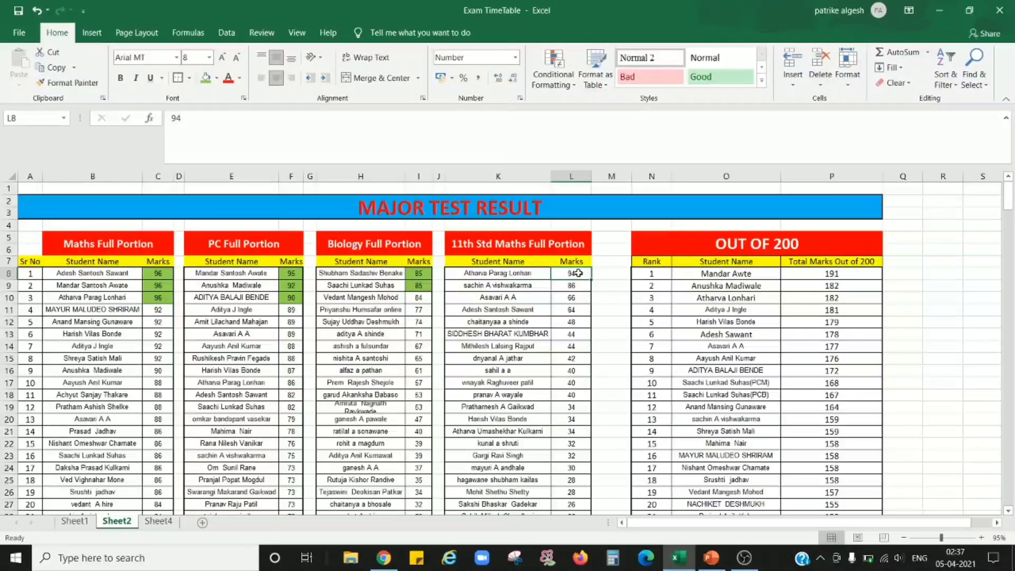
click(206, 78)
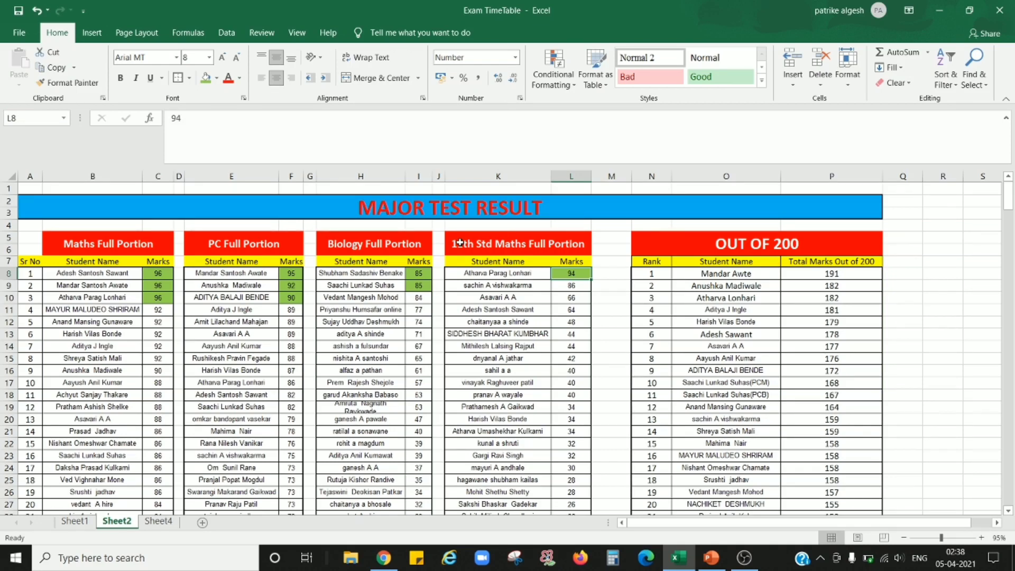
click(572, 287)
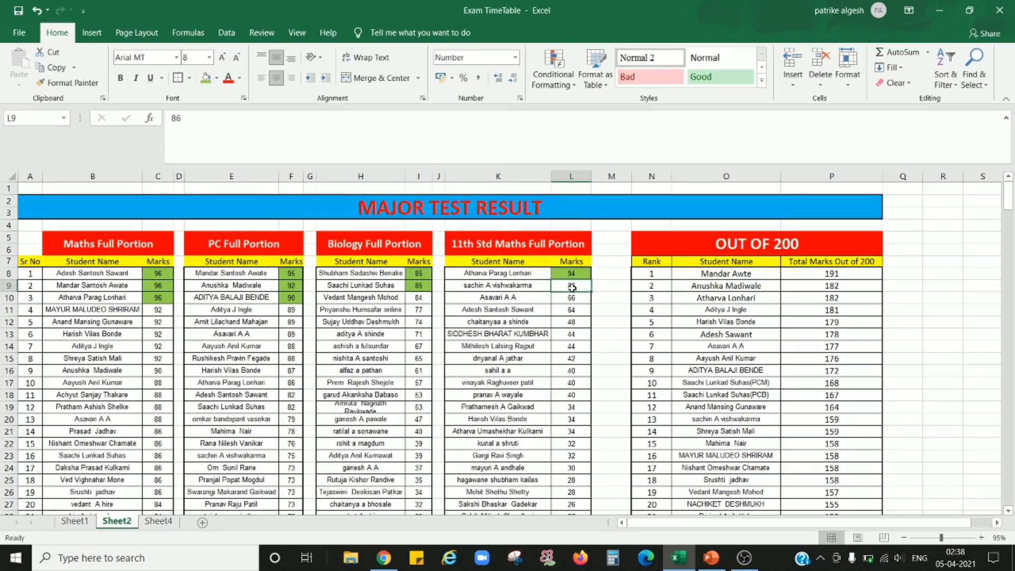
click(206, 78)
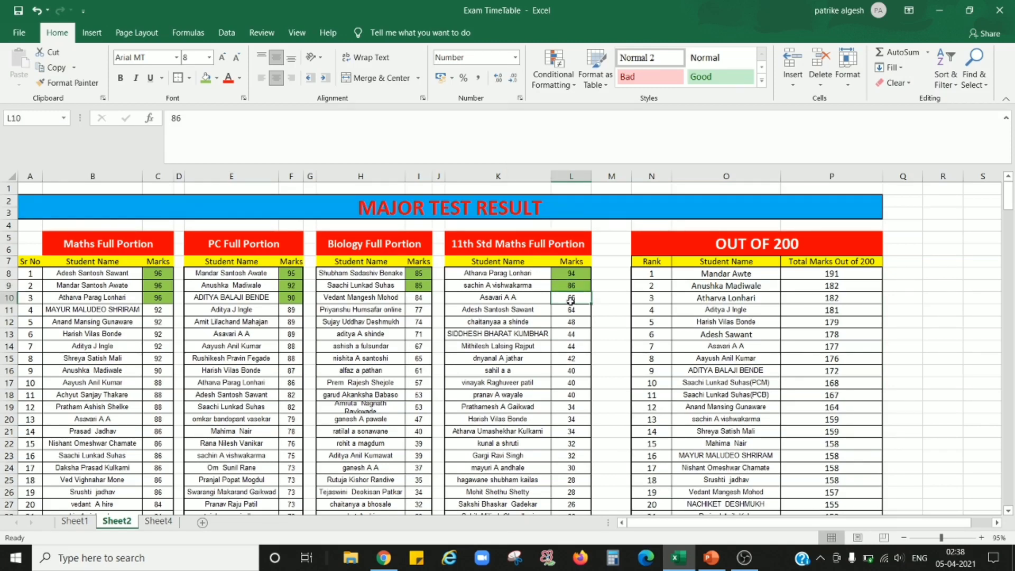
click(574, 278)
click(572, 298)
- Fill the student names at serial numbers 14, 17 and 18 in the Maths Full Portion list, B21, B24 and B25, with light green
click(63, 434)
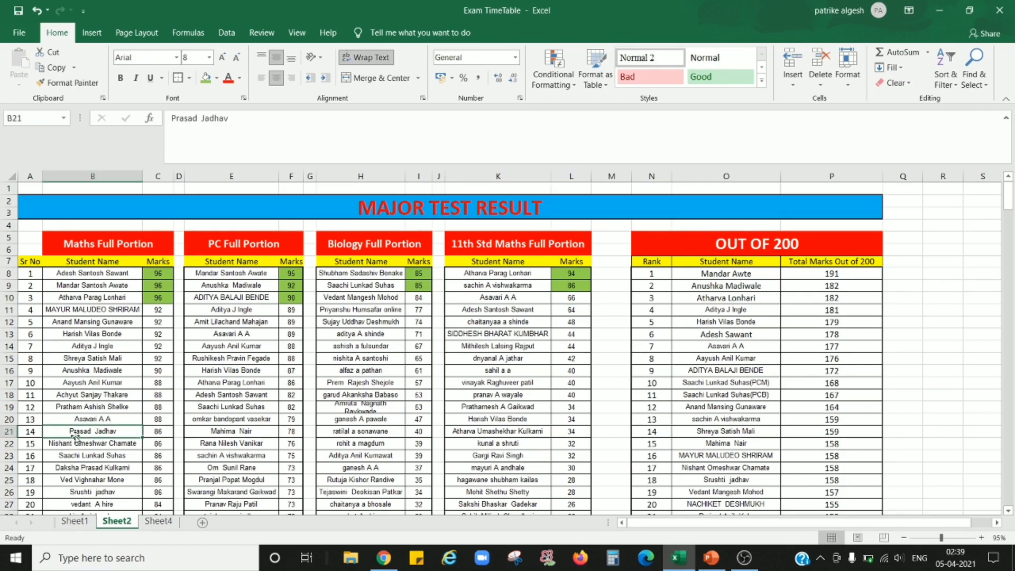
click(206, 78)
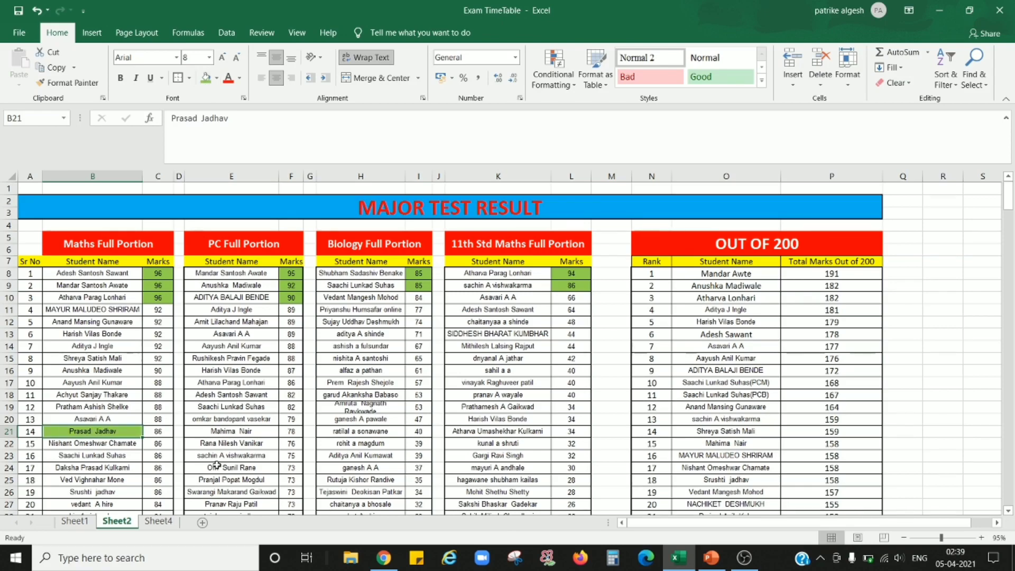
click(158, 431)
scroll(115, 416, down, 1)
click(105, 418)
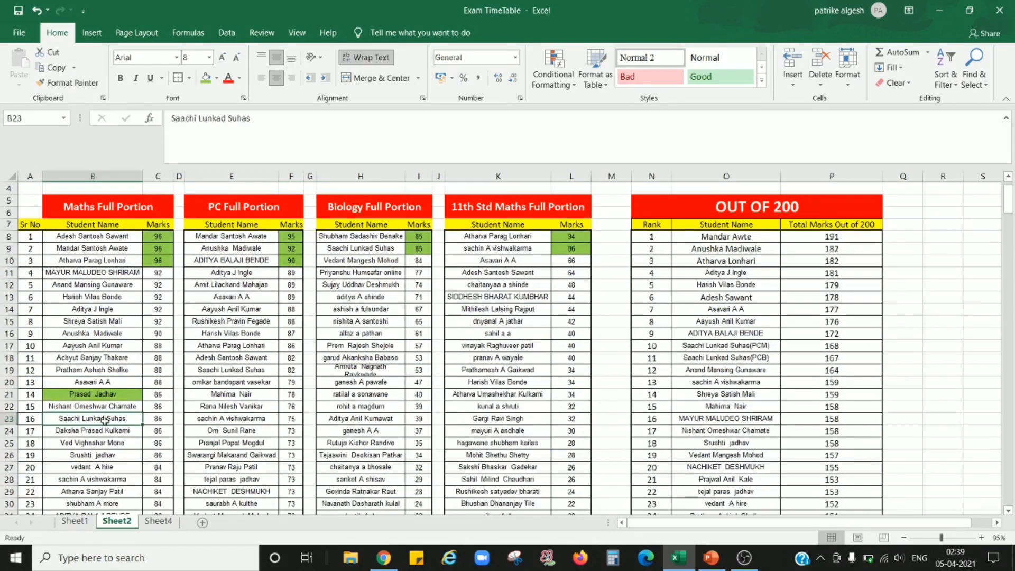
click(106, 431)
click(206, 78)
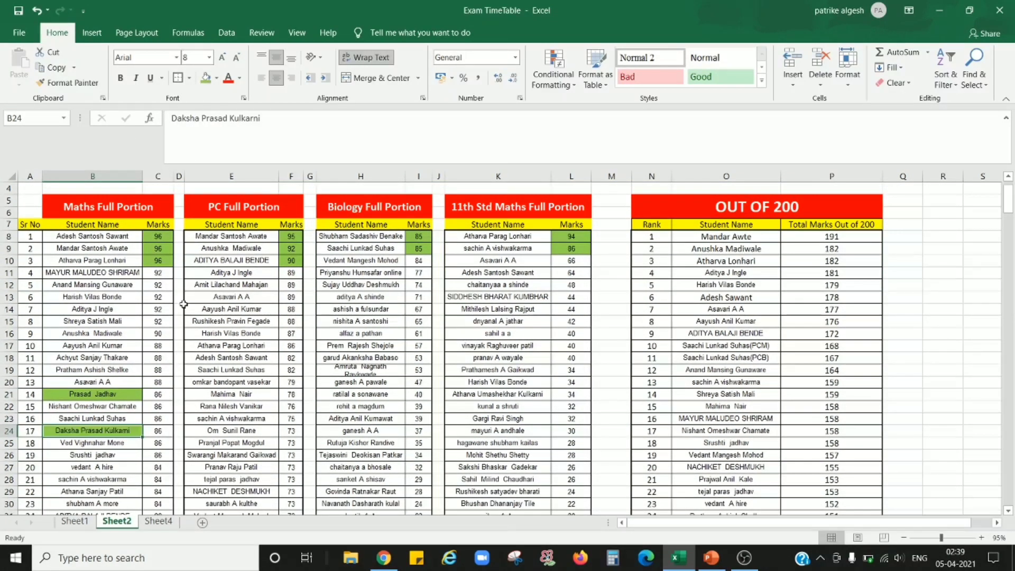
click(114, 442)
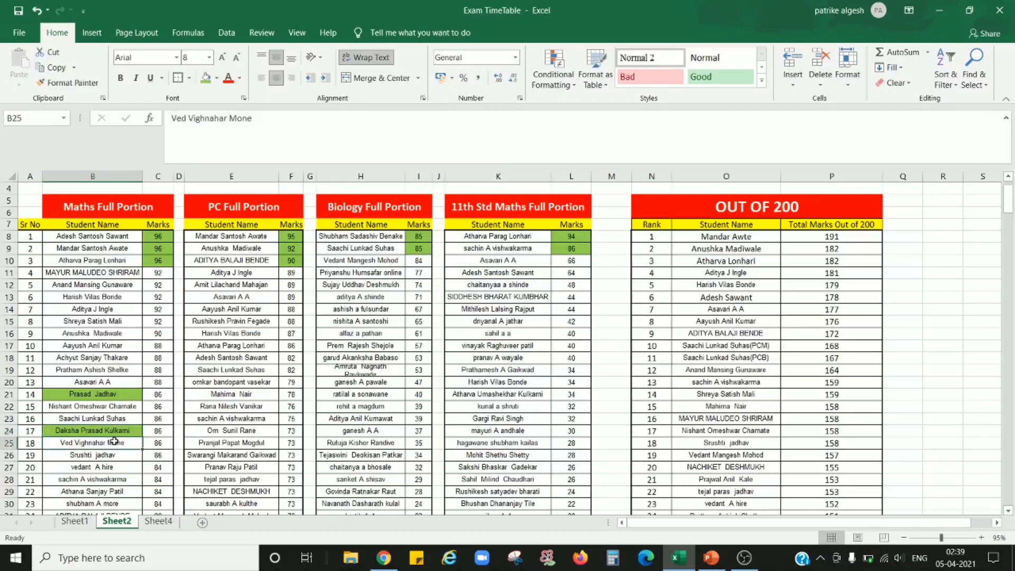
click(206, 79)
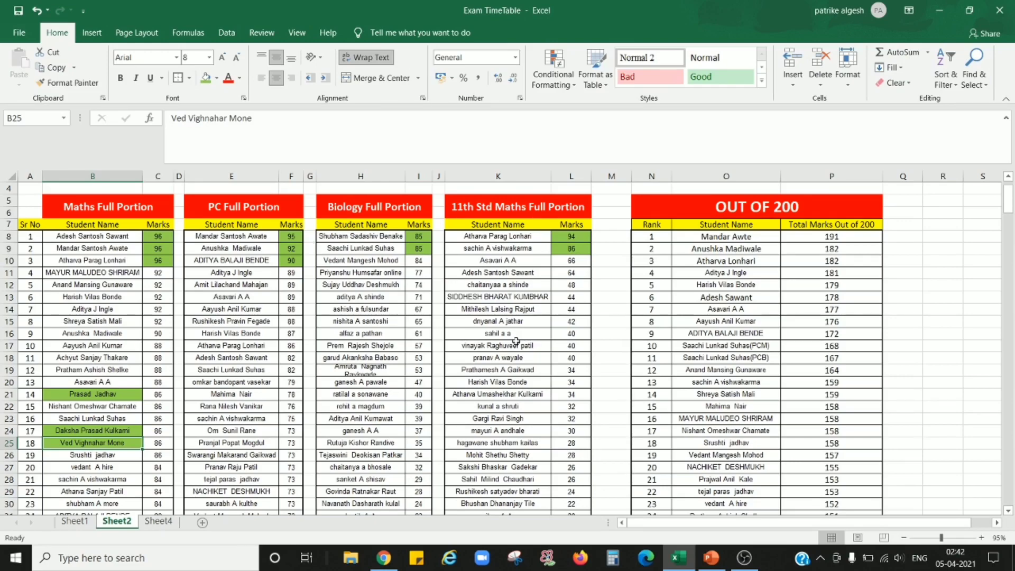
- Select the rank 24 entry in the OUT OF 200 list, N31 to P31, and return to the start of the results
scroll(765, 359, down, 1)
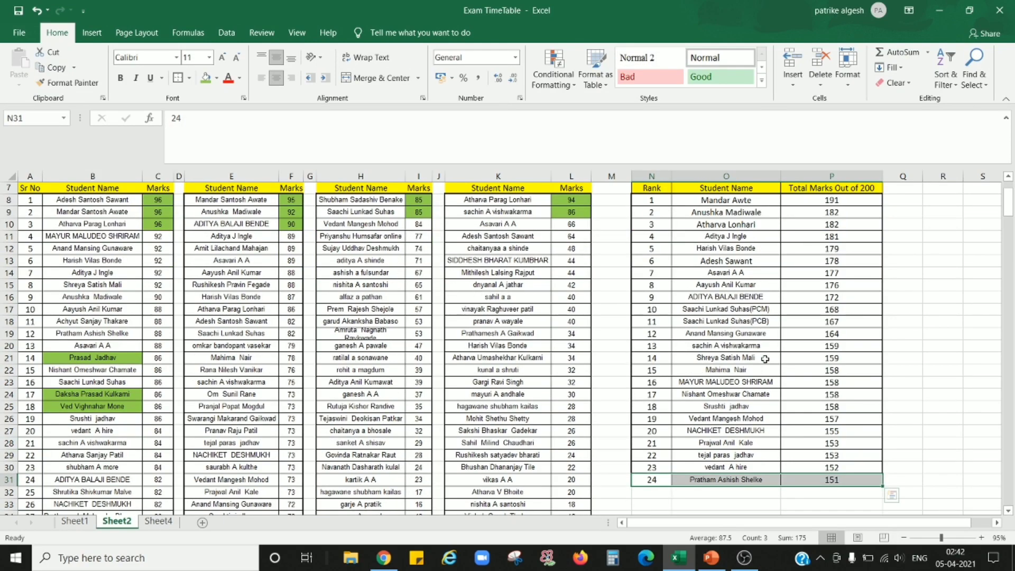
scroll(765, 359, up, 2)
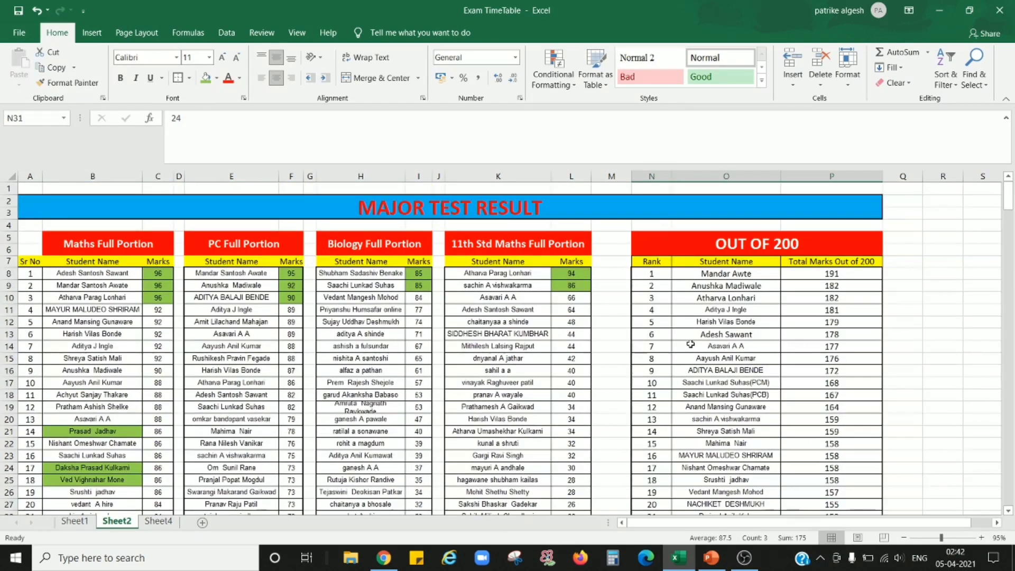